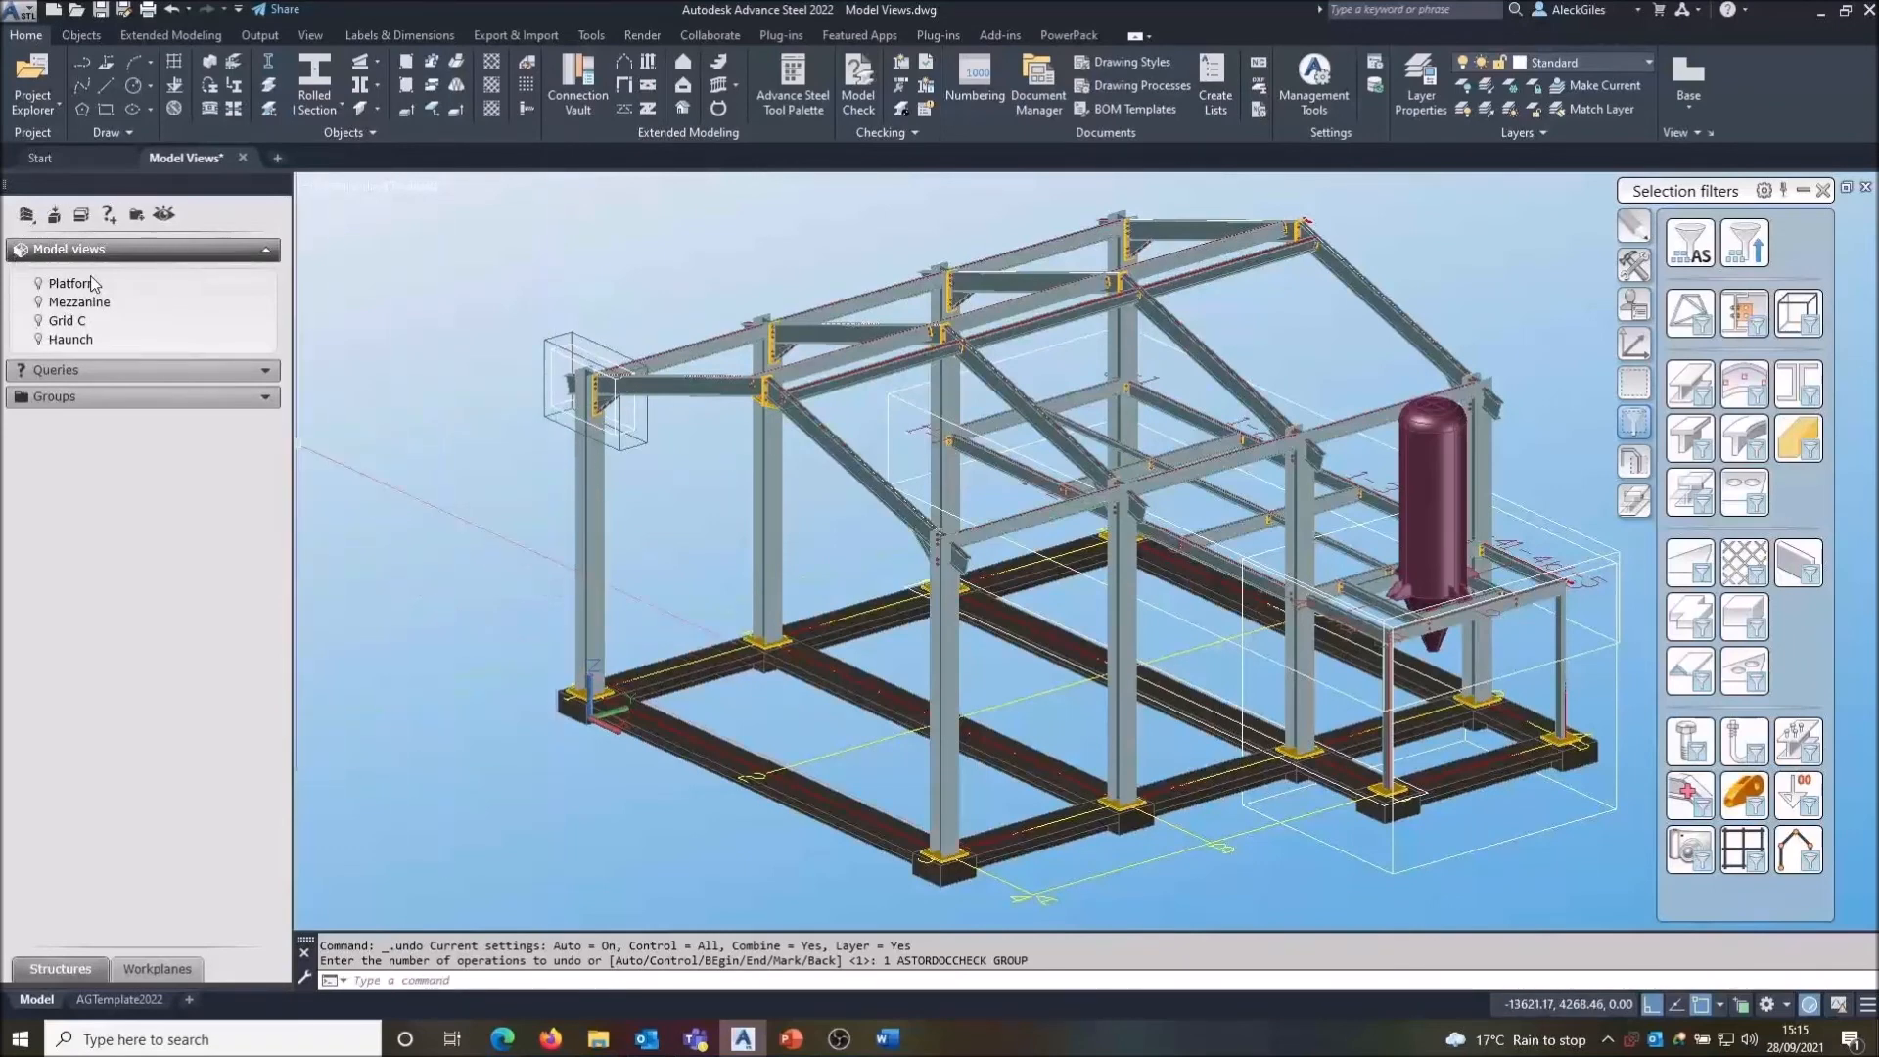
- Create a new level above the building named Level 0 at altitude 0.00
{"action": "left_click", "coordinate": [84, 218]}
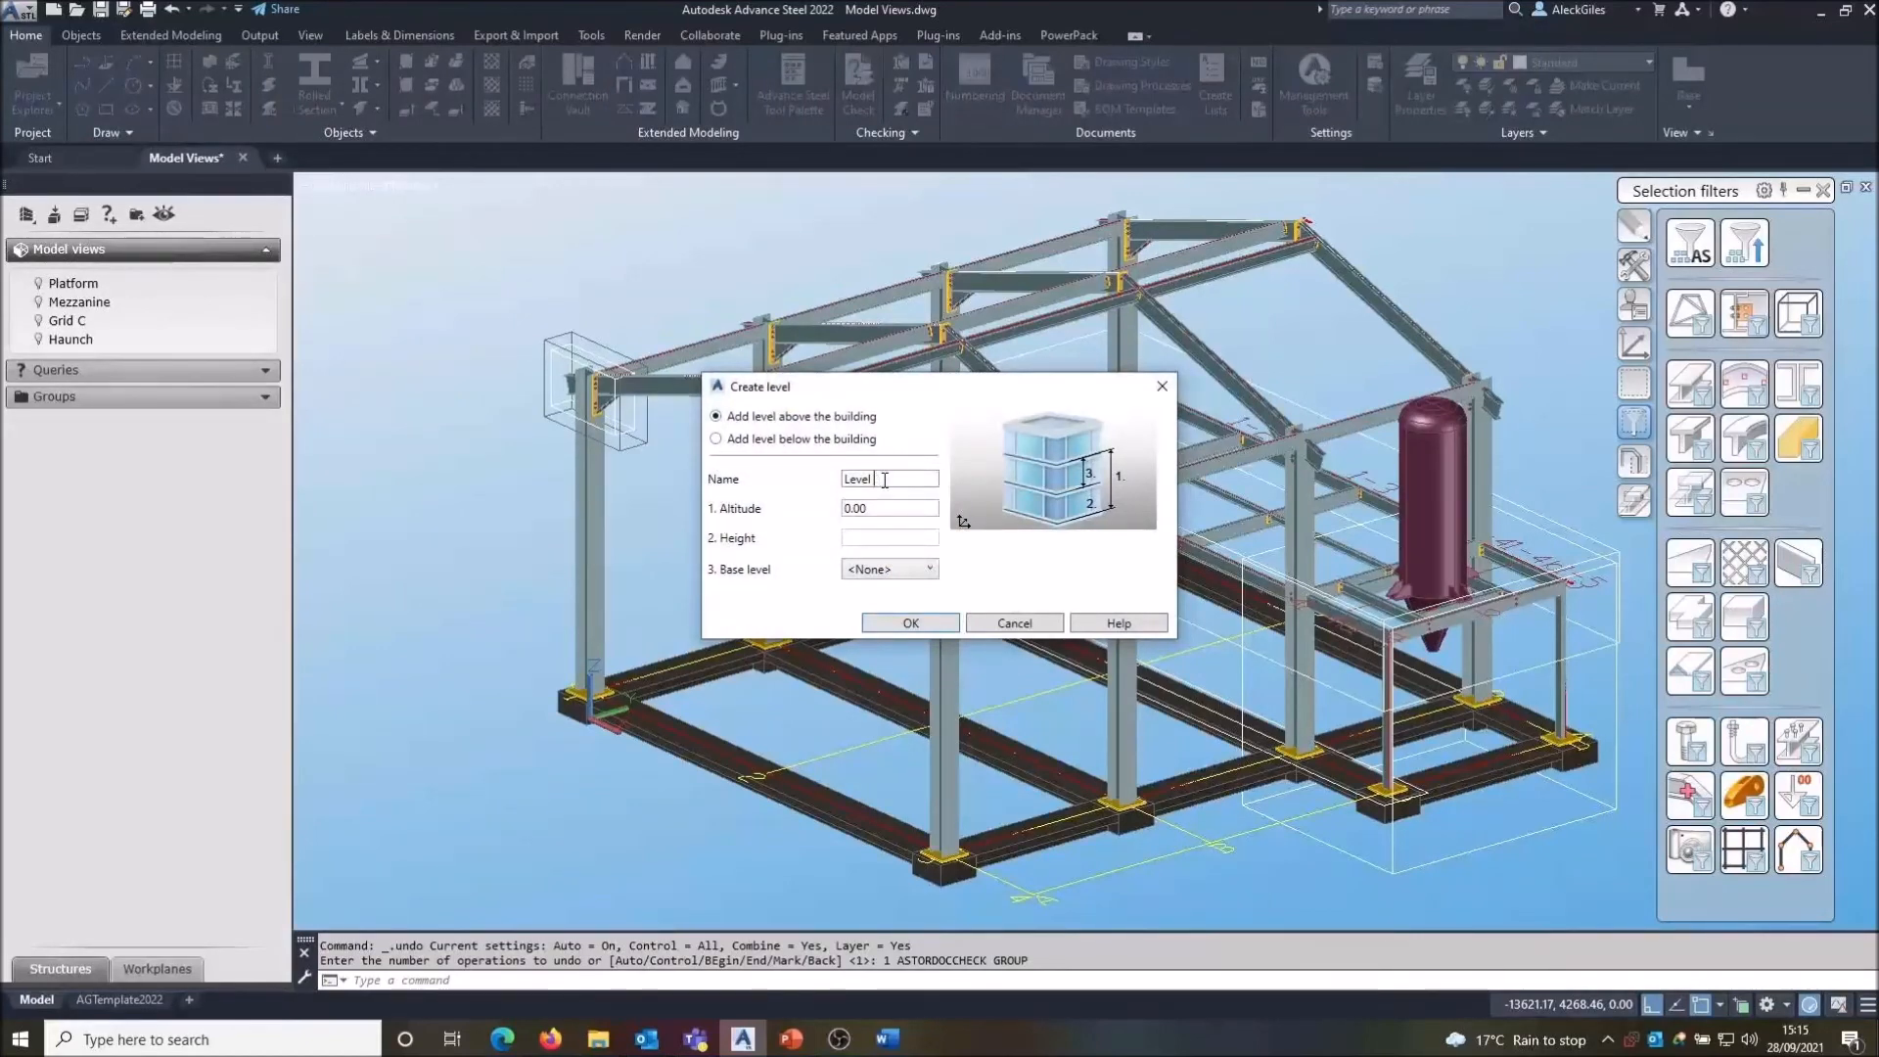
{"action": "left_click", "coordinate": [913, 620]}
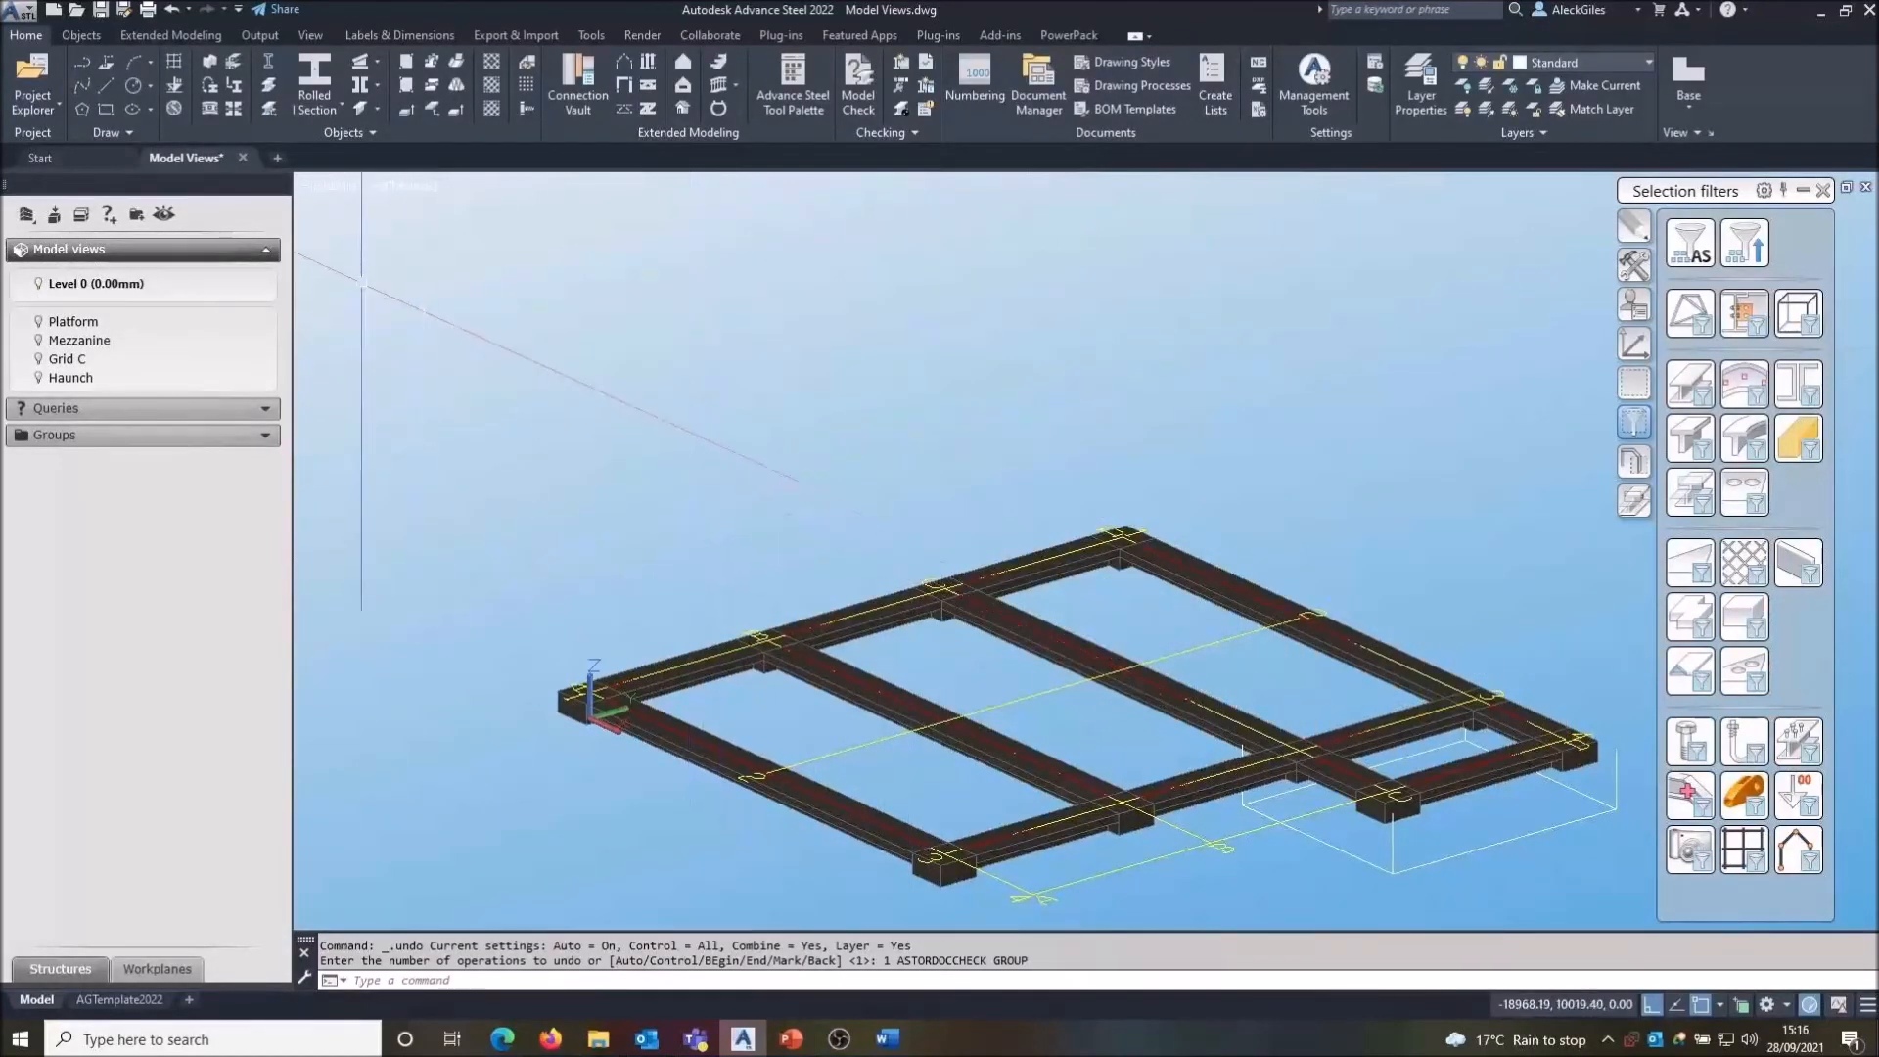
- Create a second level above the building named Level 1 at altitude 2000 on base Level 0
{"action": "left_click", "coordinate": [83, 215]}
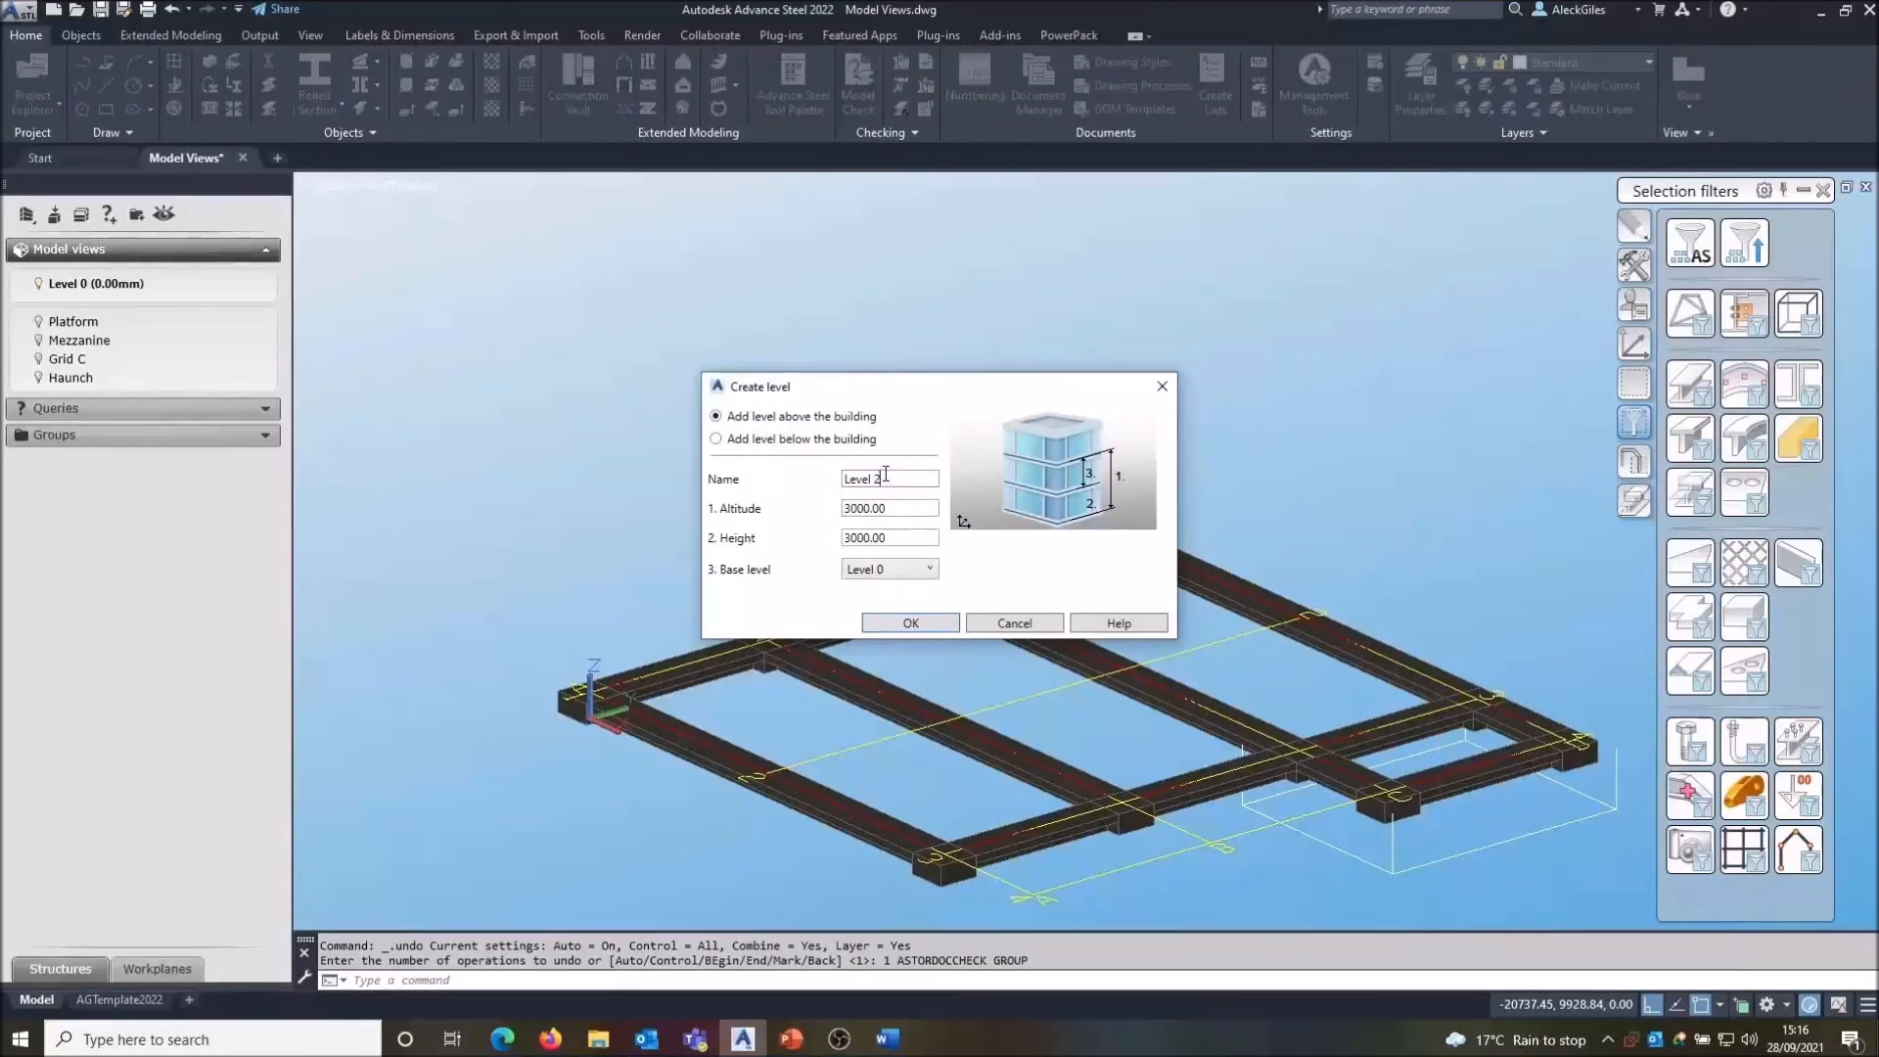
{"action": "key", "text": "Tab"}
{"action": "type", "text": "2"}
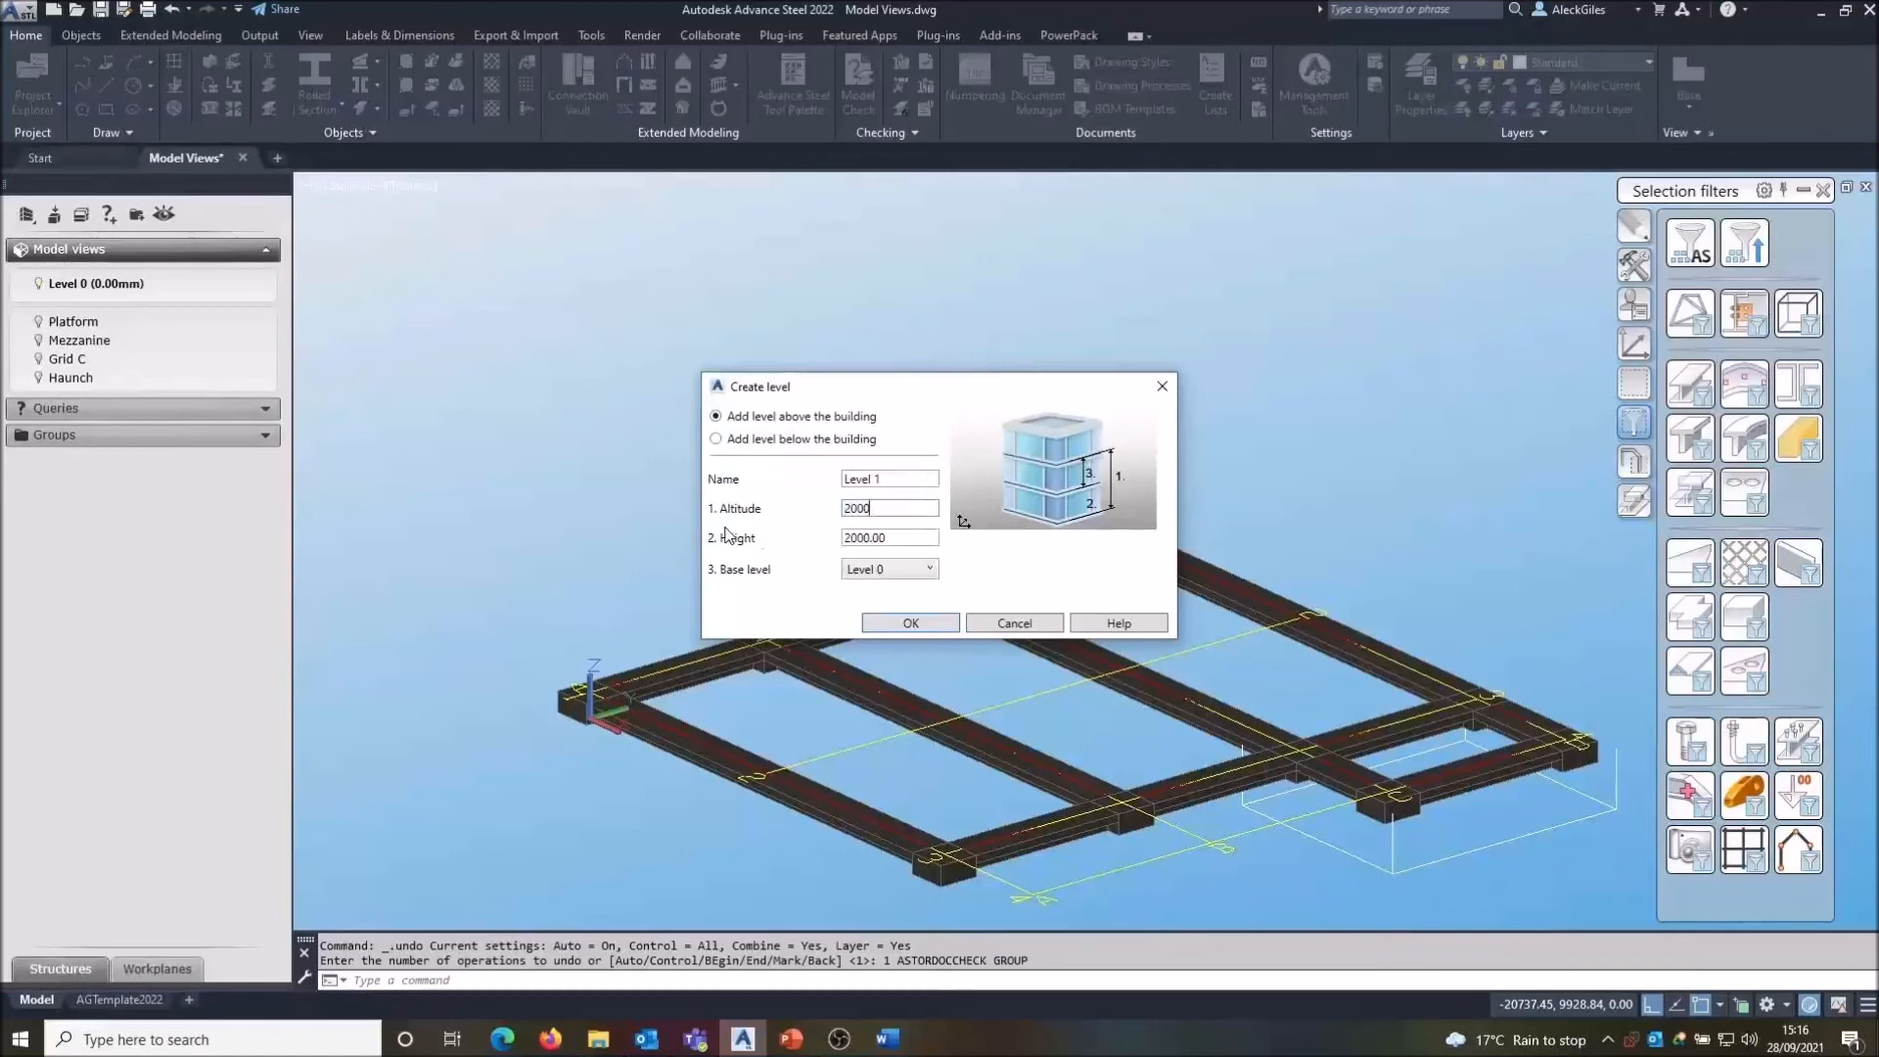
{"action": "left_click", "coordinate": [881, 624]}
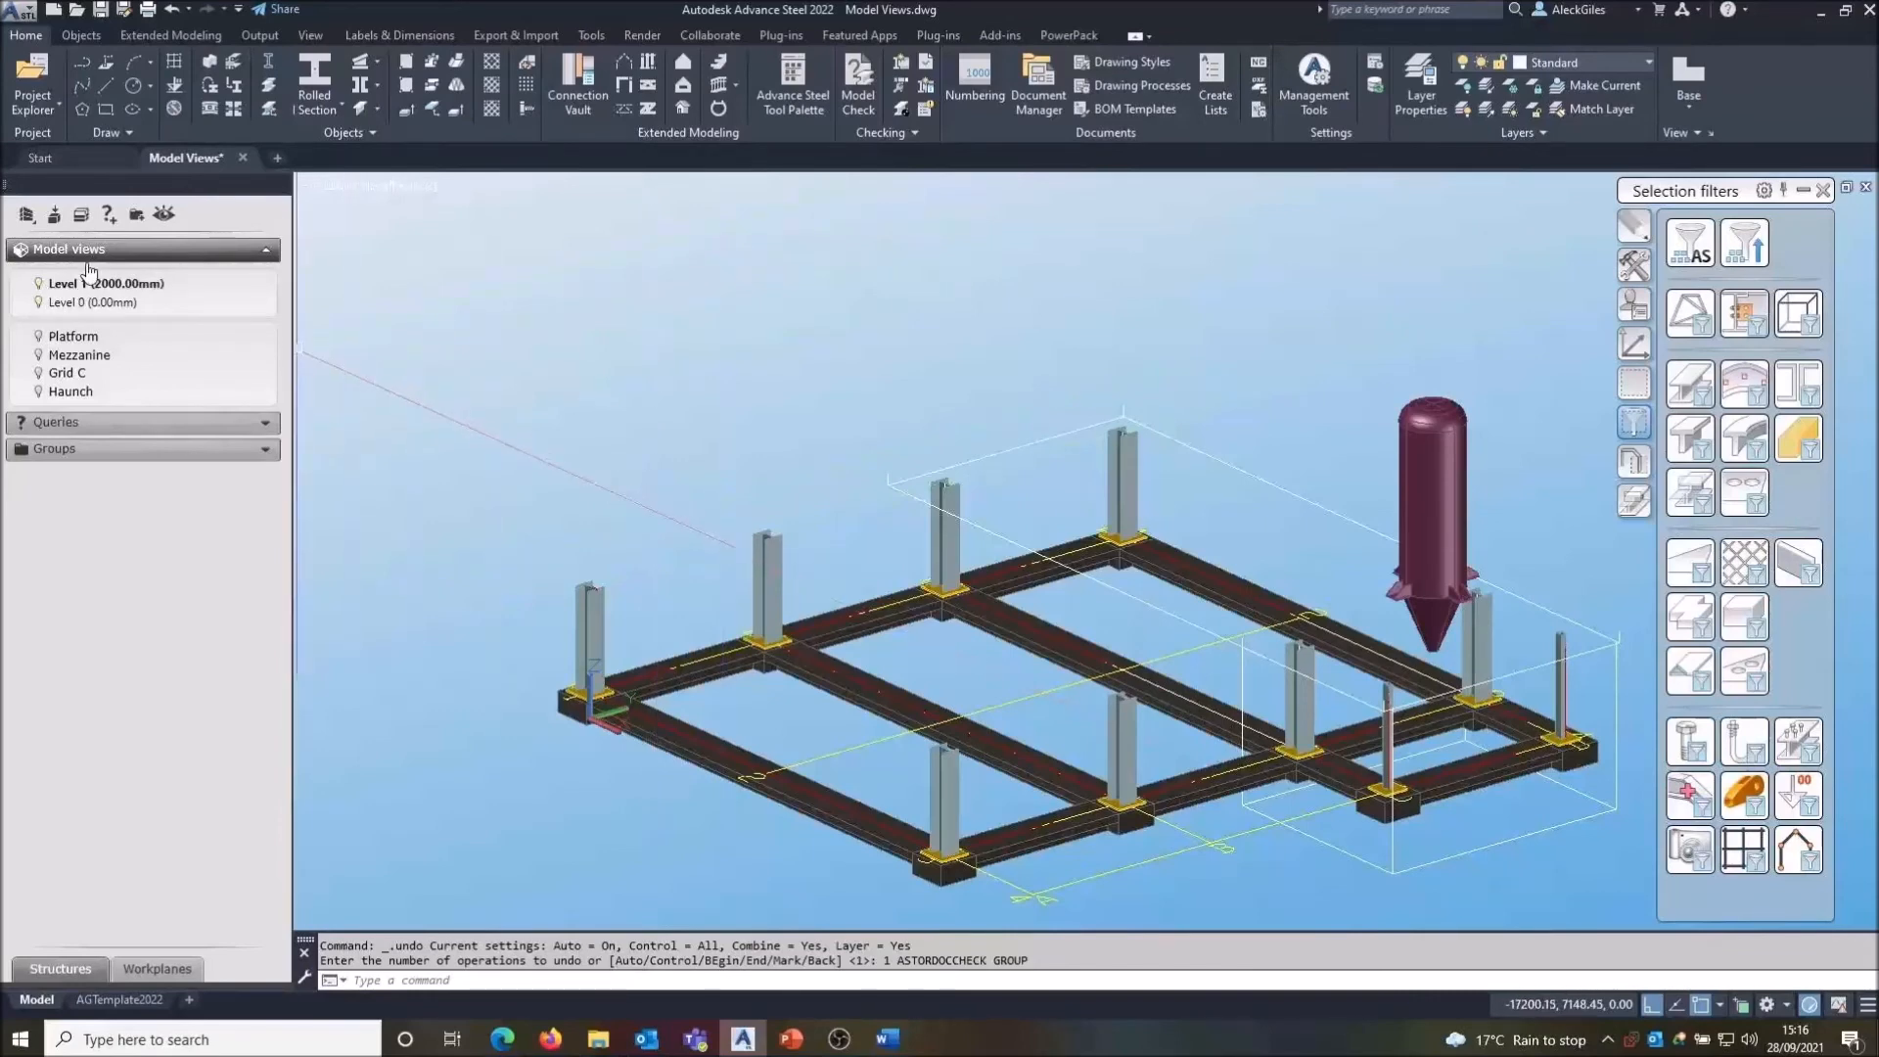
- Switch the display between the Level 1 and Level 0 views and return to the full model
{"action": "left_click", "coordinate": [39, 283]}
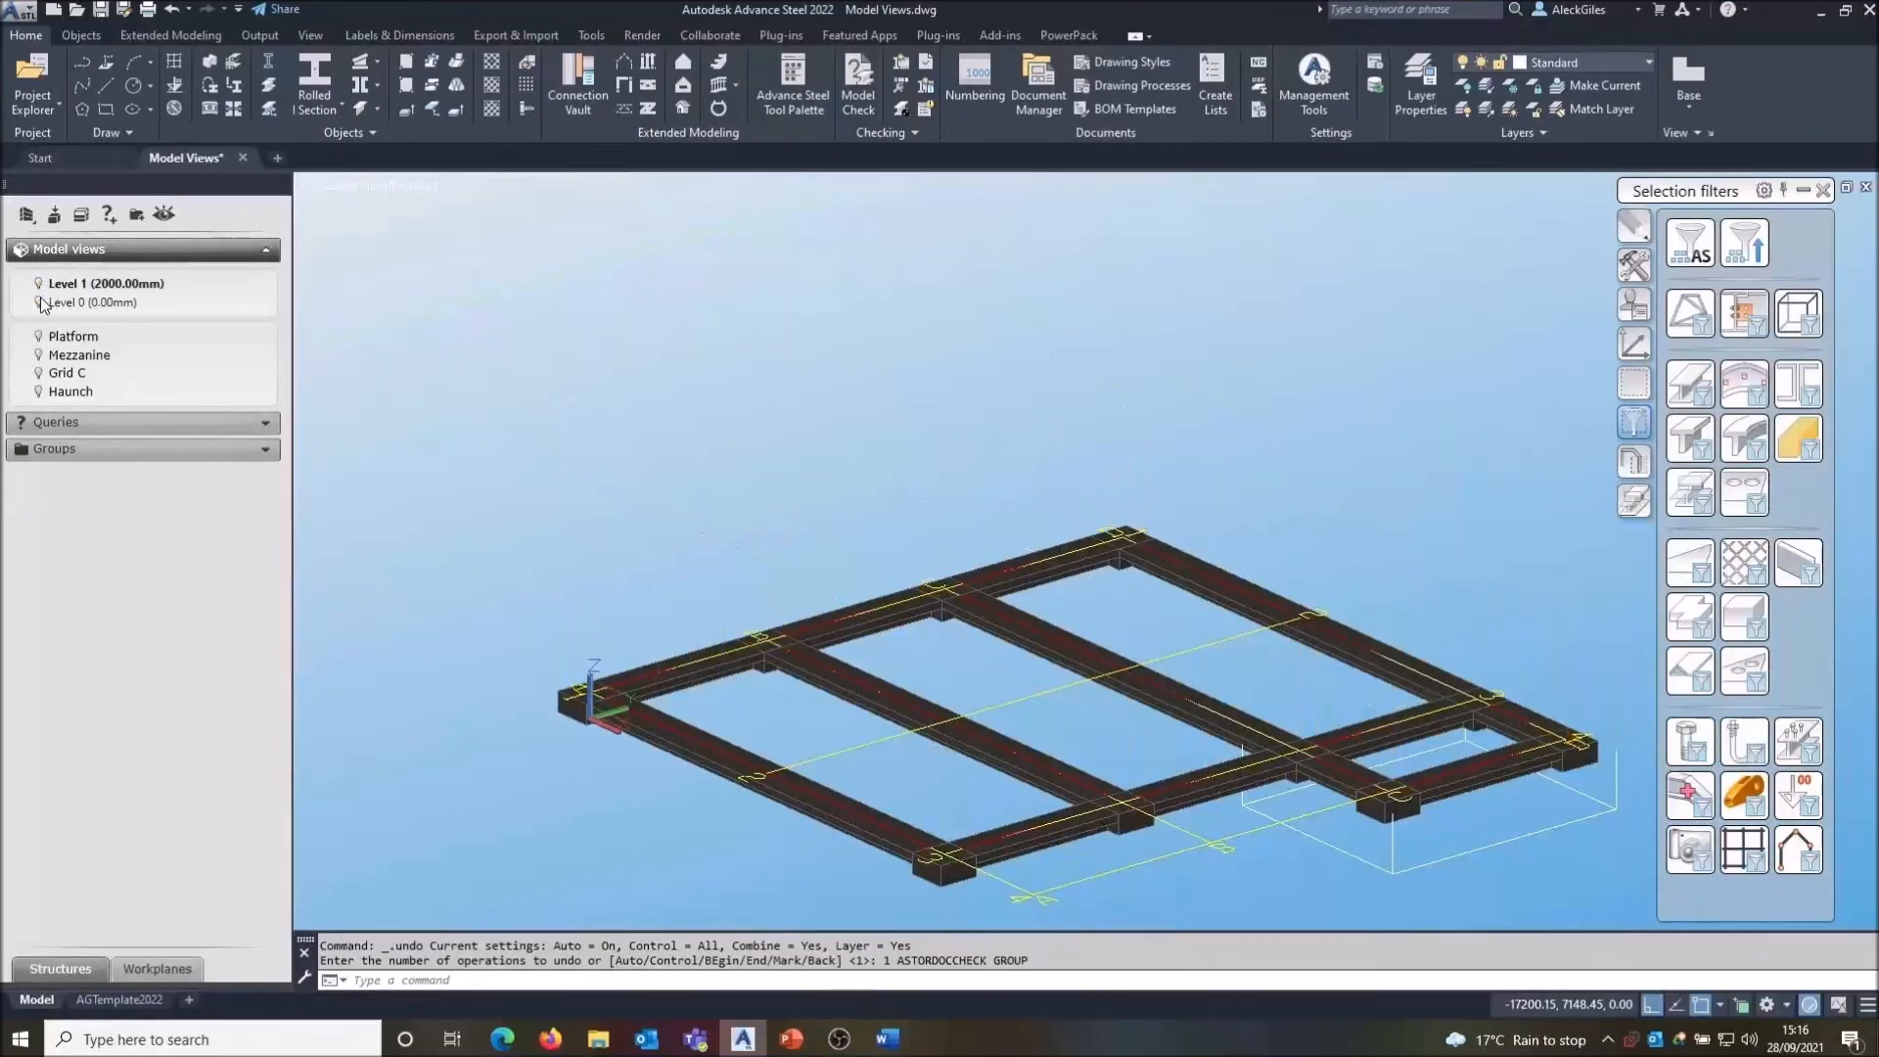
{"action": "left_click", "coordinate": [74, 305]}
{"action": "key", "text": "ctrl"}
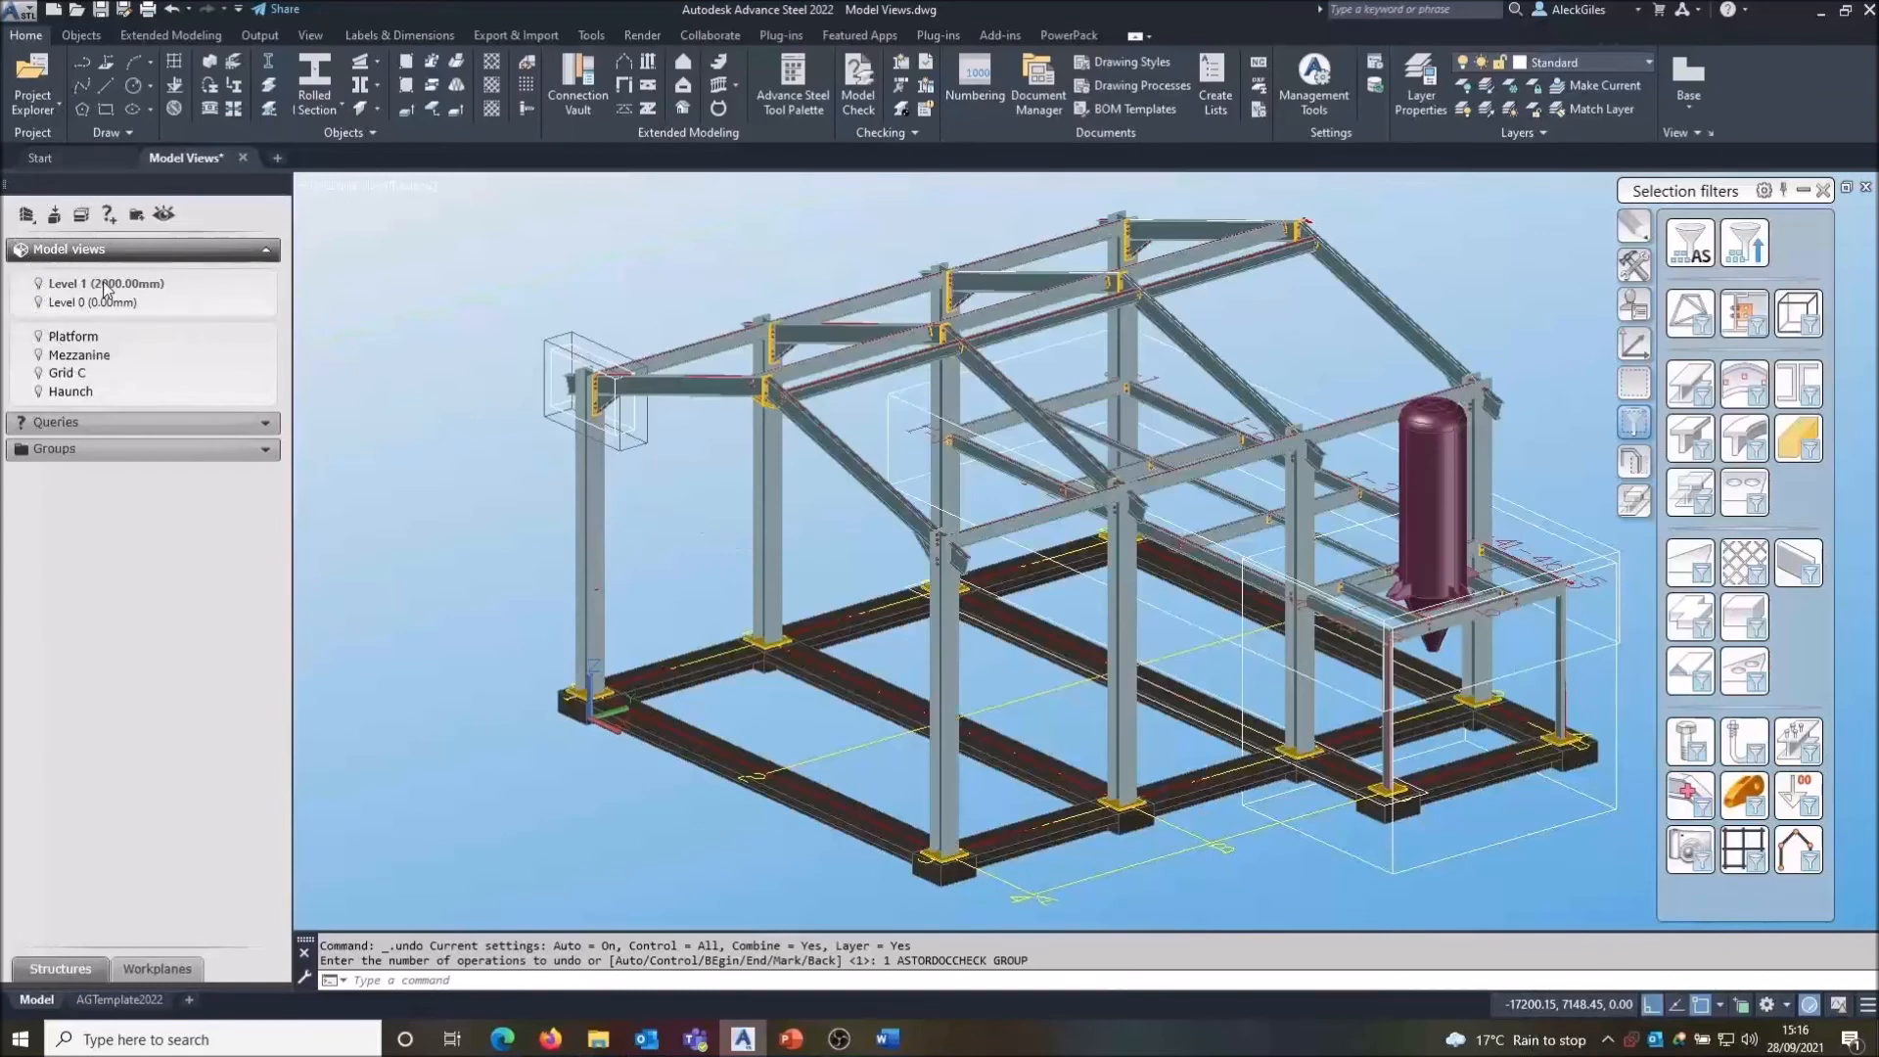
{"action": "key", "text": "ctrl"}
{"action": "key", "text": "XF86AudioLowerVolume"}
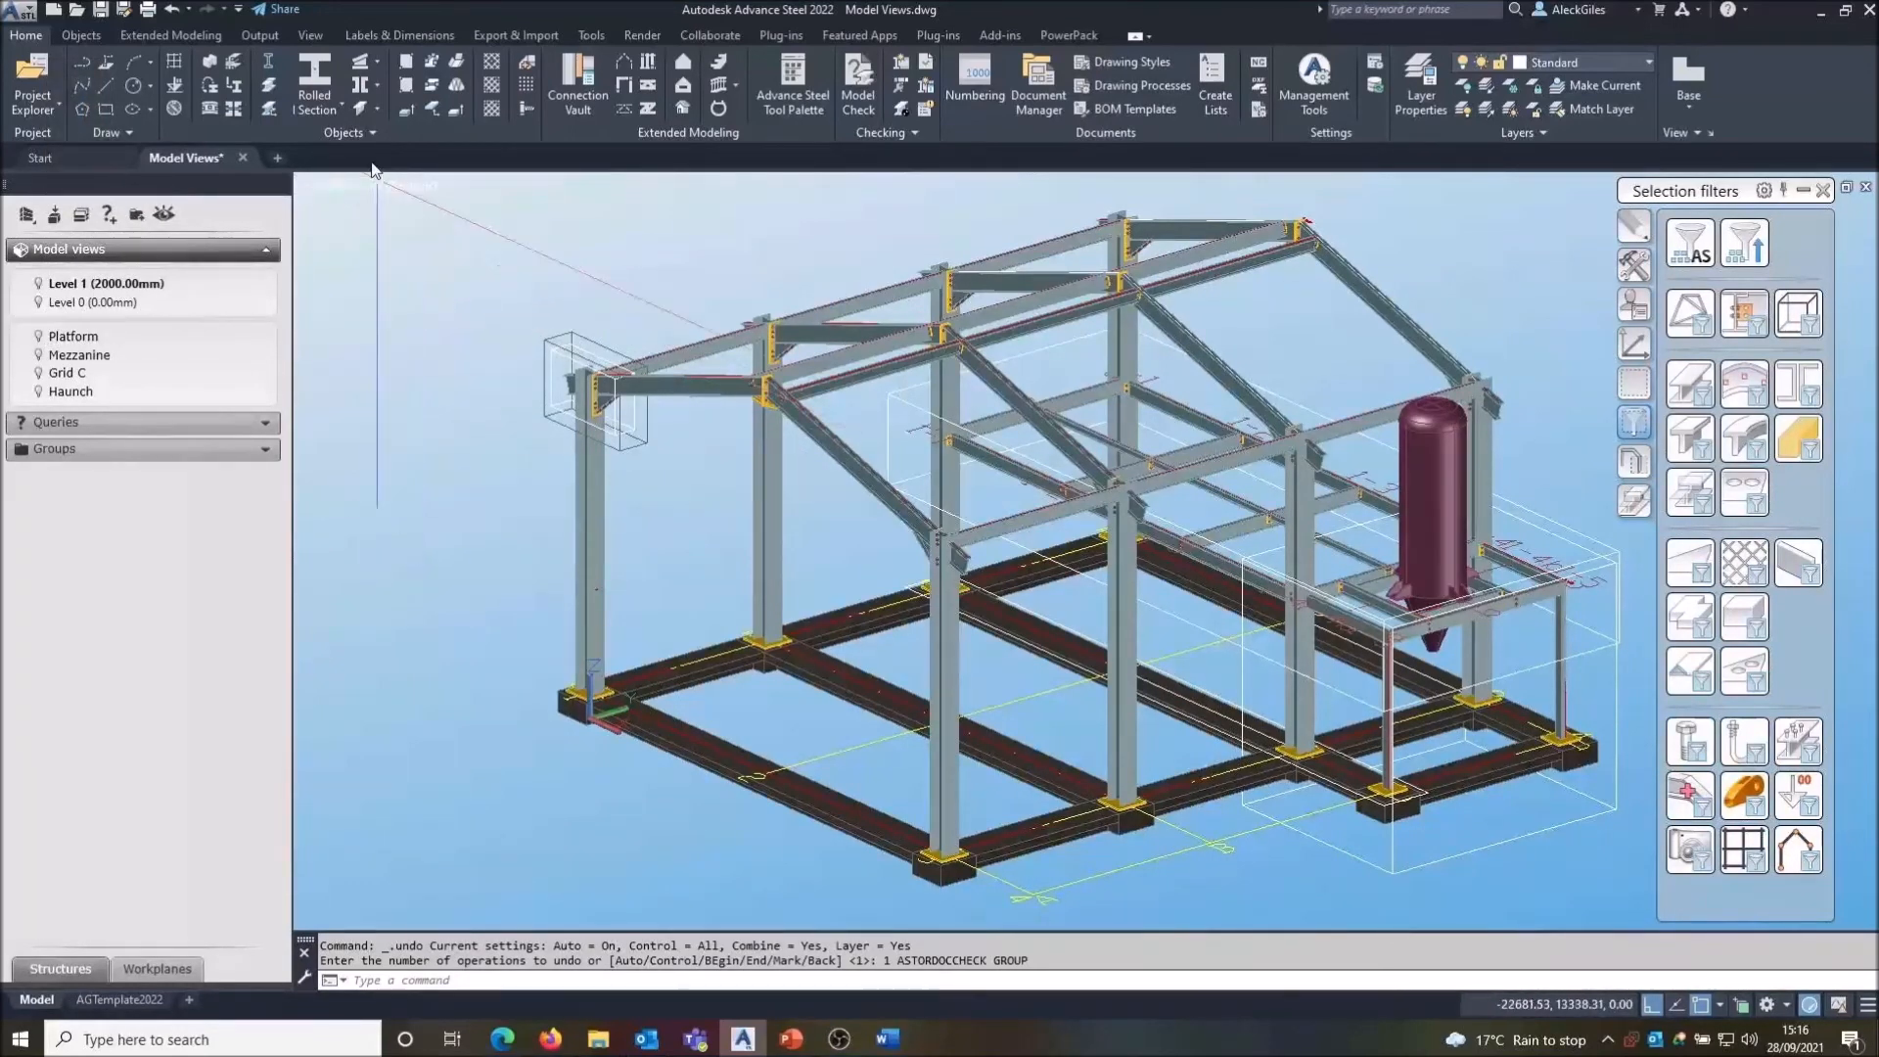
- Draw two rolled I-section beams along the ground frame's front and side edges from a shared corner node
{"action": "left_click", "coordinate": [315, 76]}
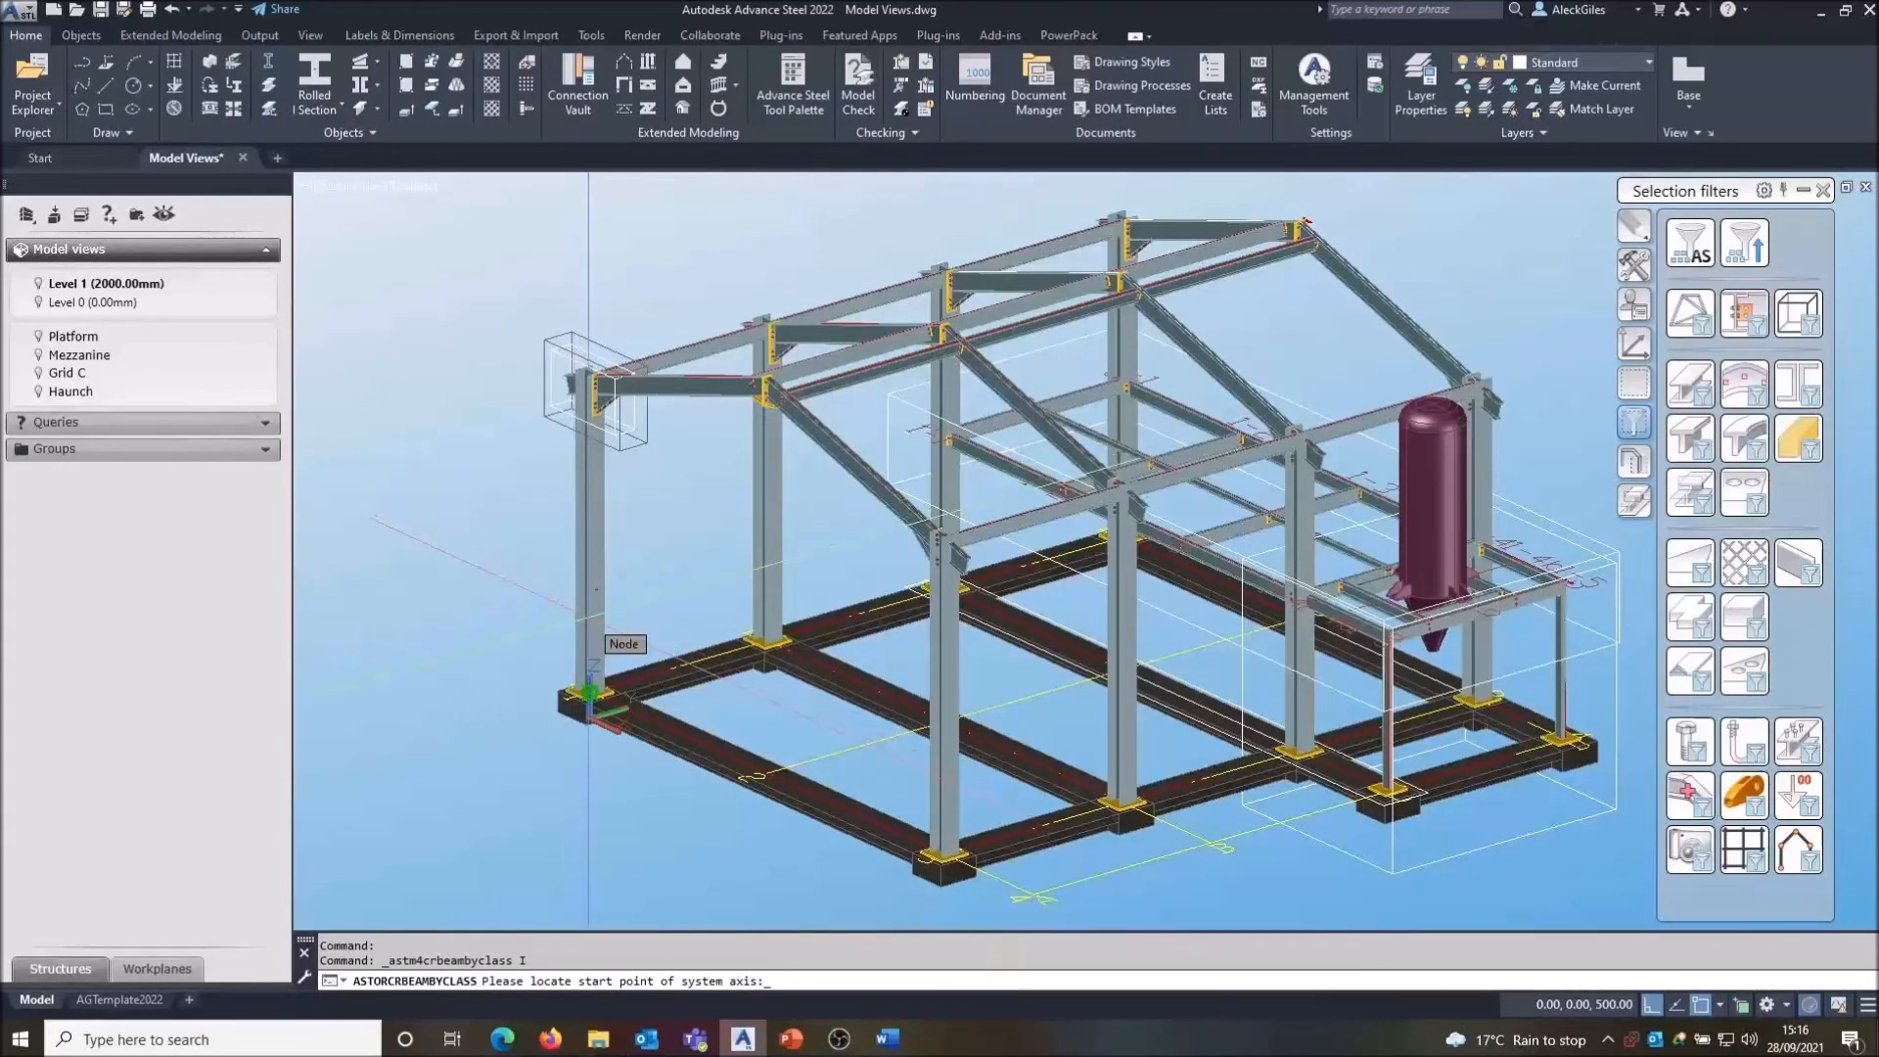
{"action": "left_click", "coordinate": [588, 692]}
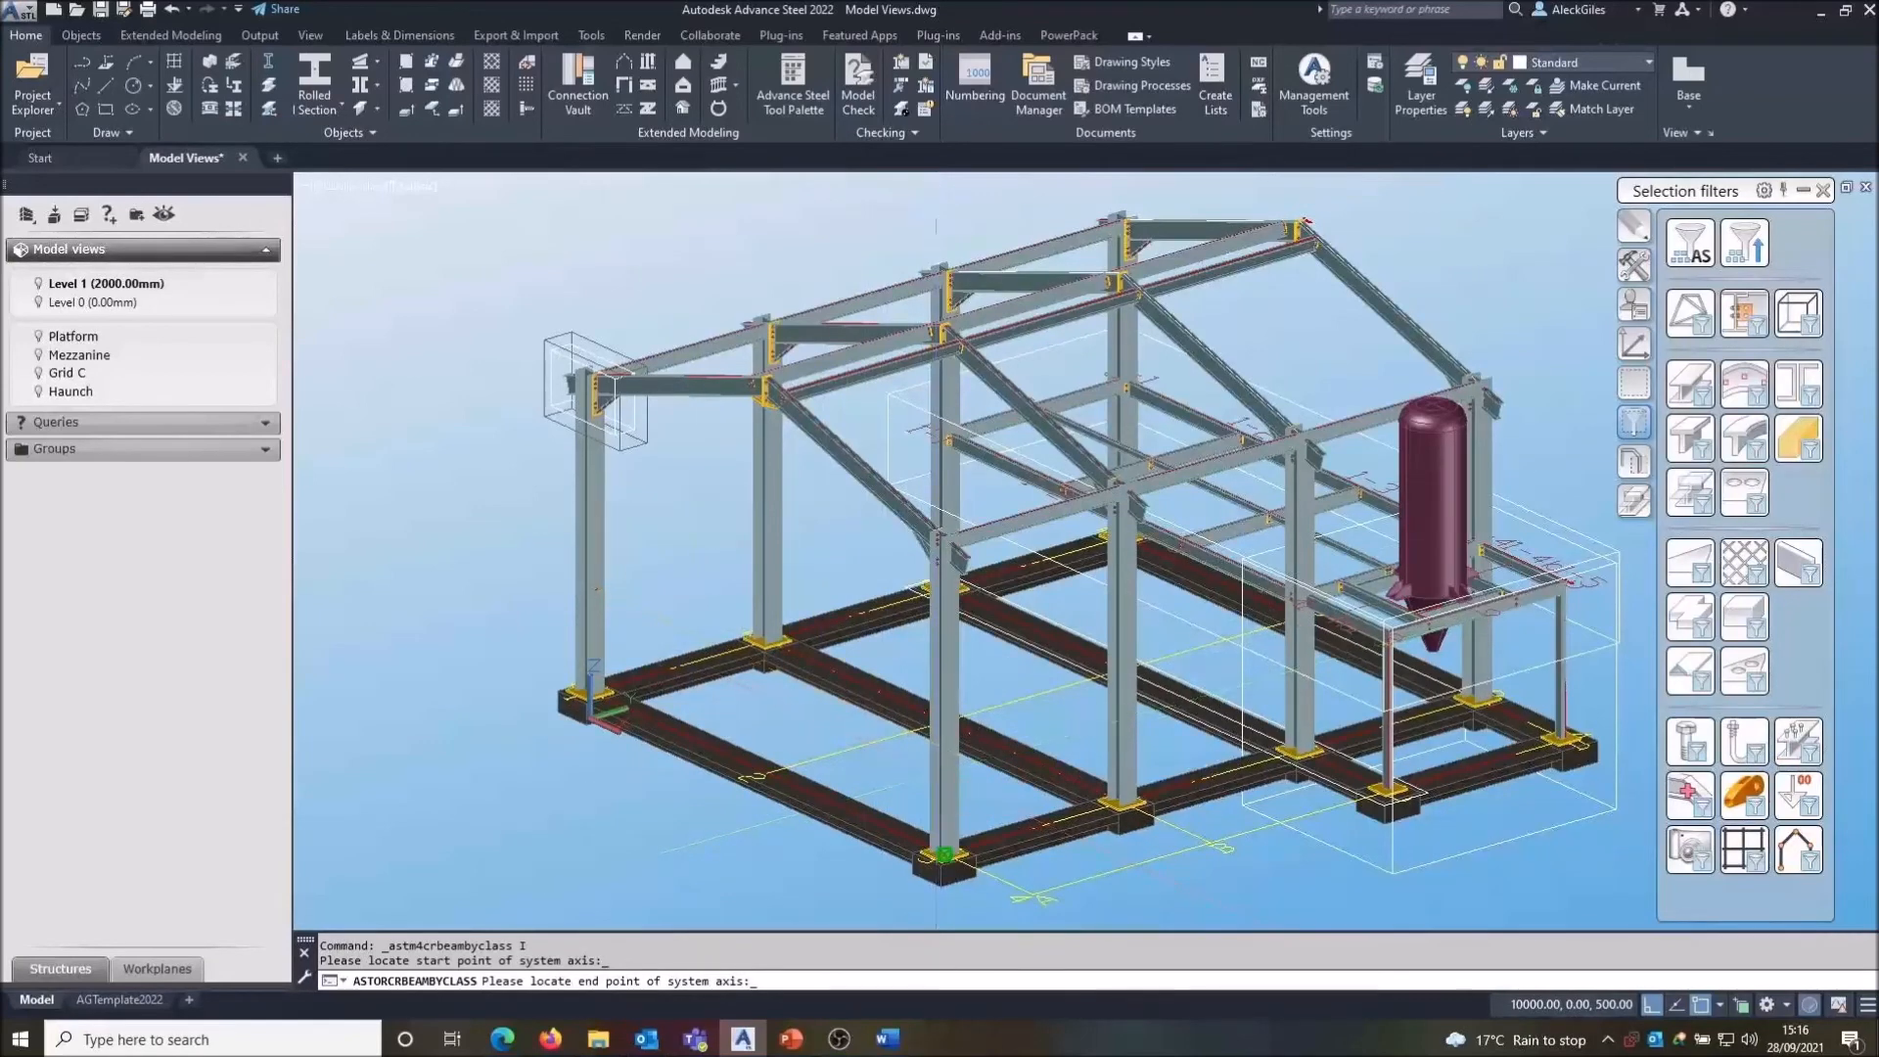
{"action": "left_click", "coordinate": [944, 854]}
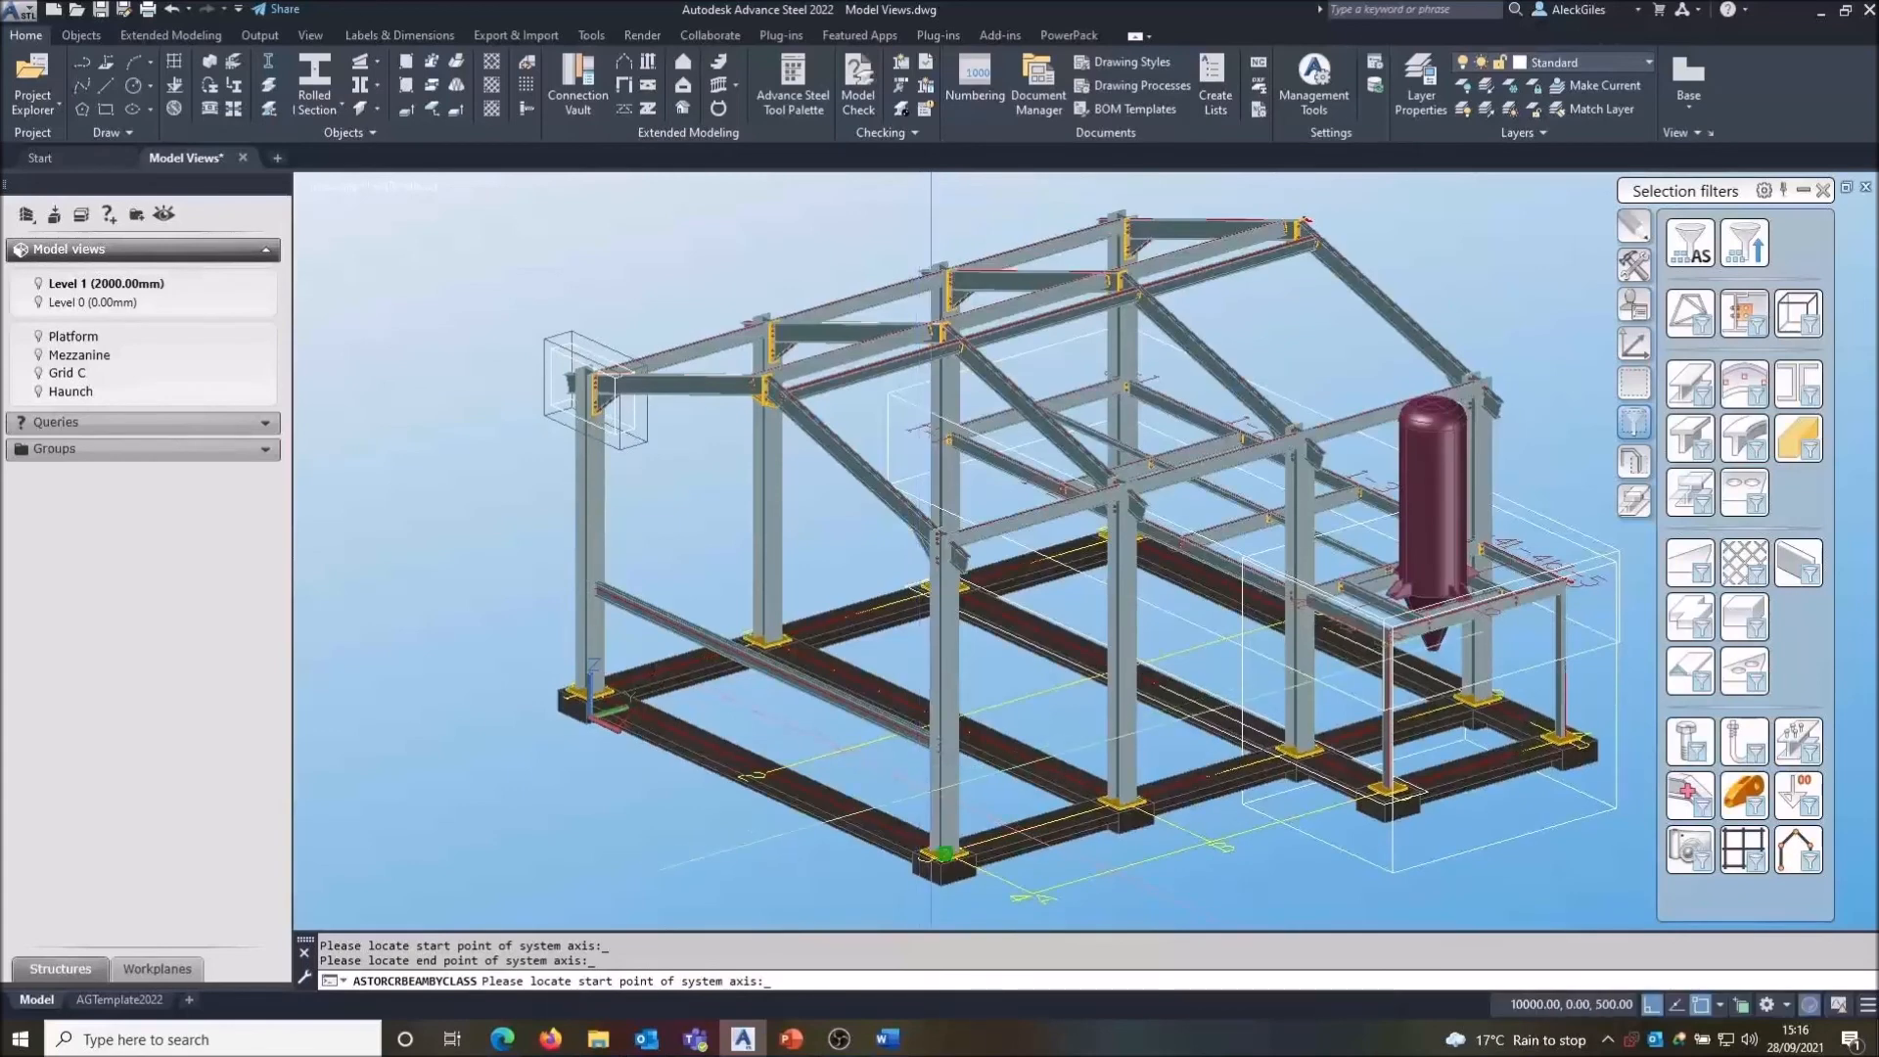
{"action": "left_click", "coordinate": [944, 854]}
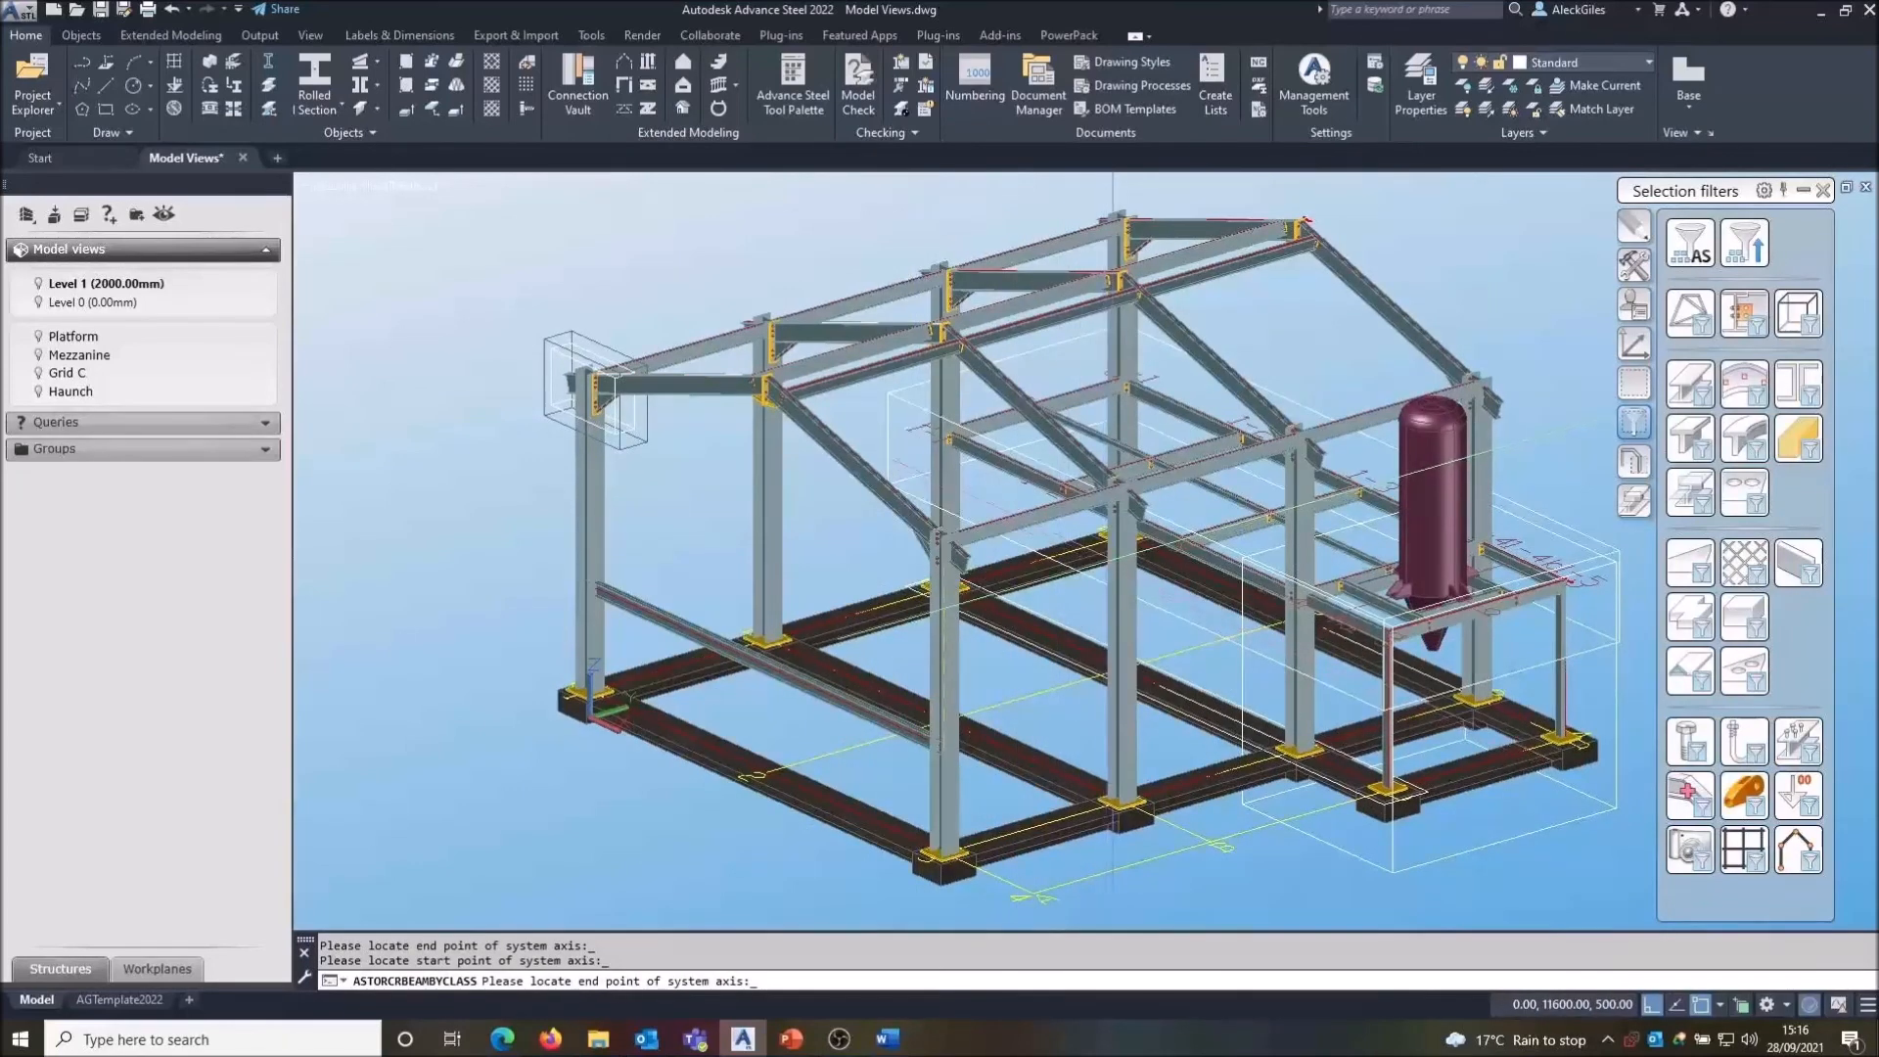
{"action": "left_click", "coordinate": [1127, 573]}
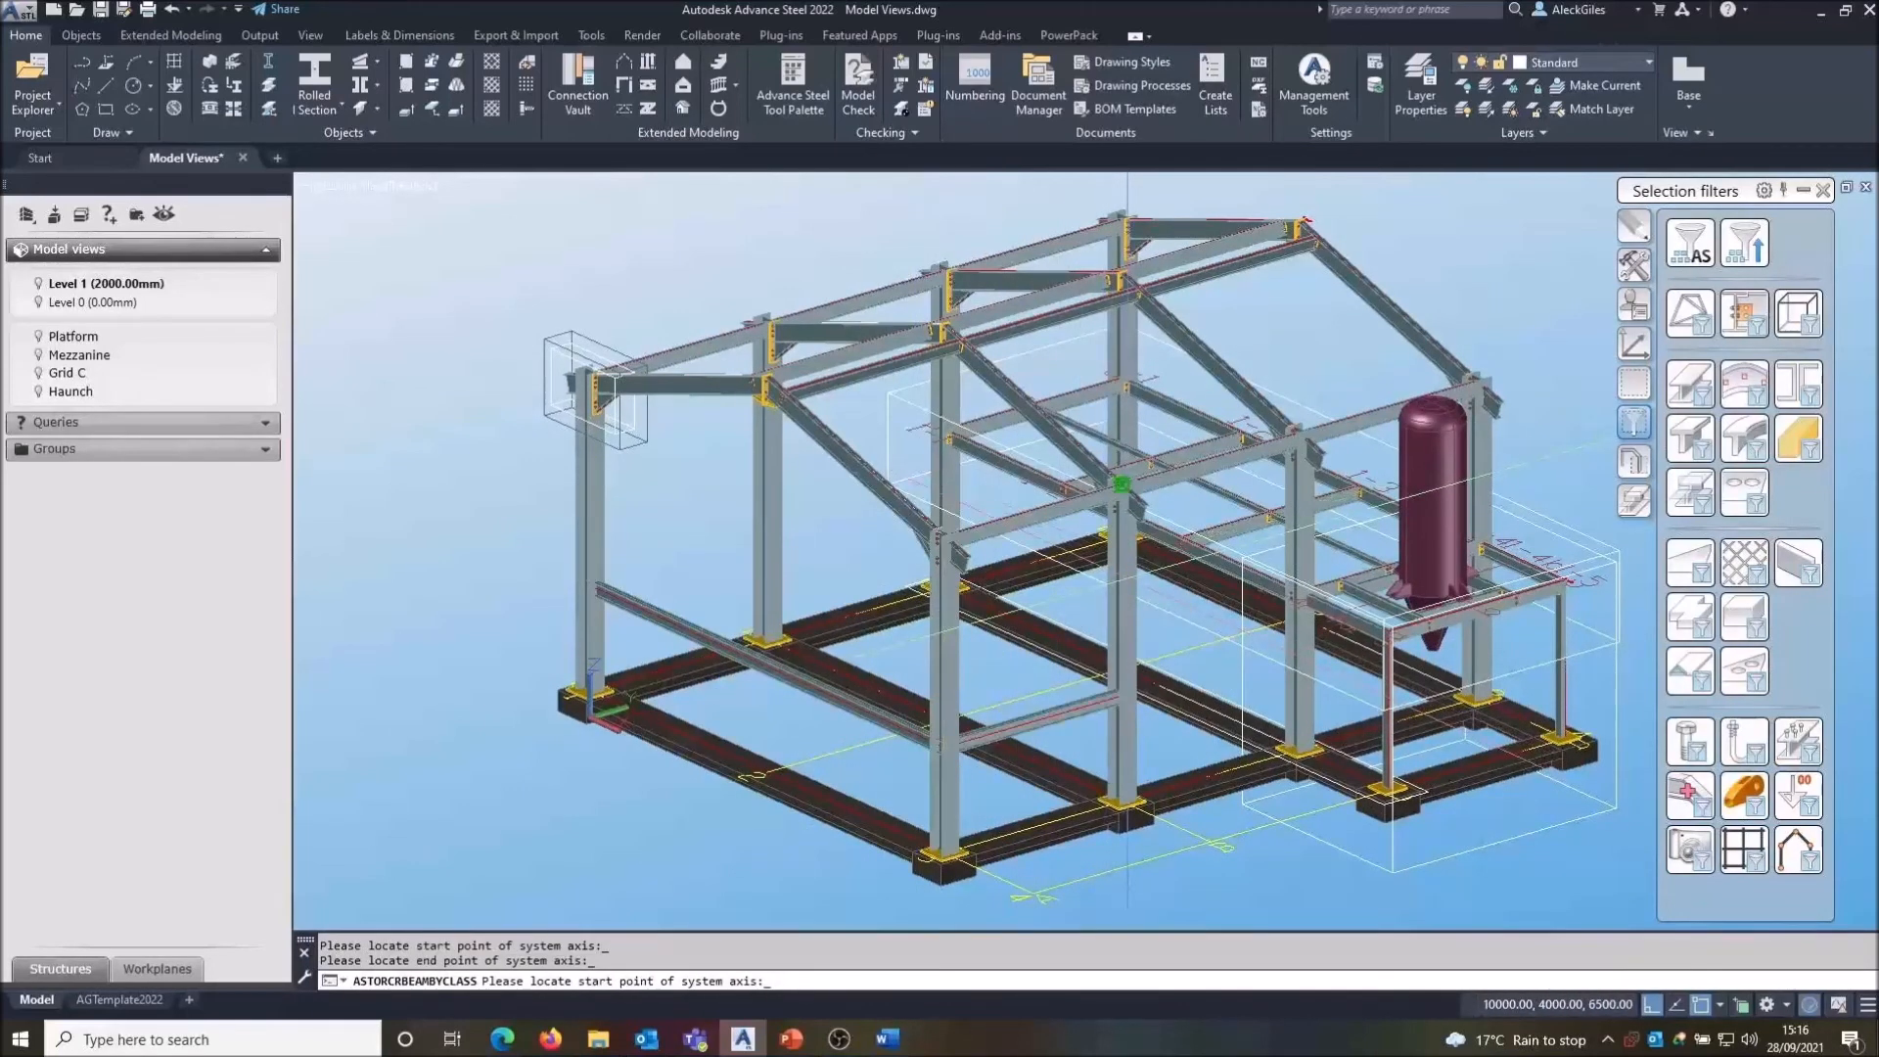
- Draw two more beams between column nodes higher up the frame, finish the command and close the beam properties
{"action": "left_click", "coordinate": [769, 637]}
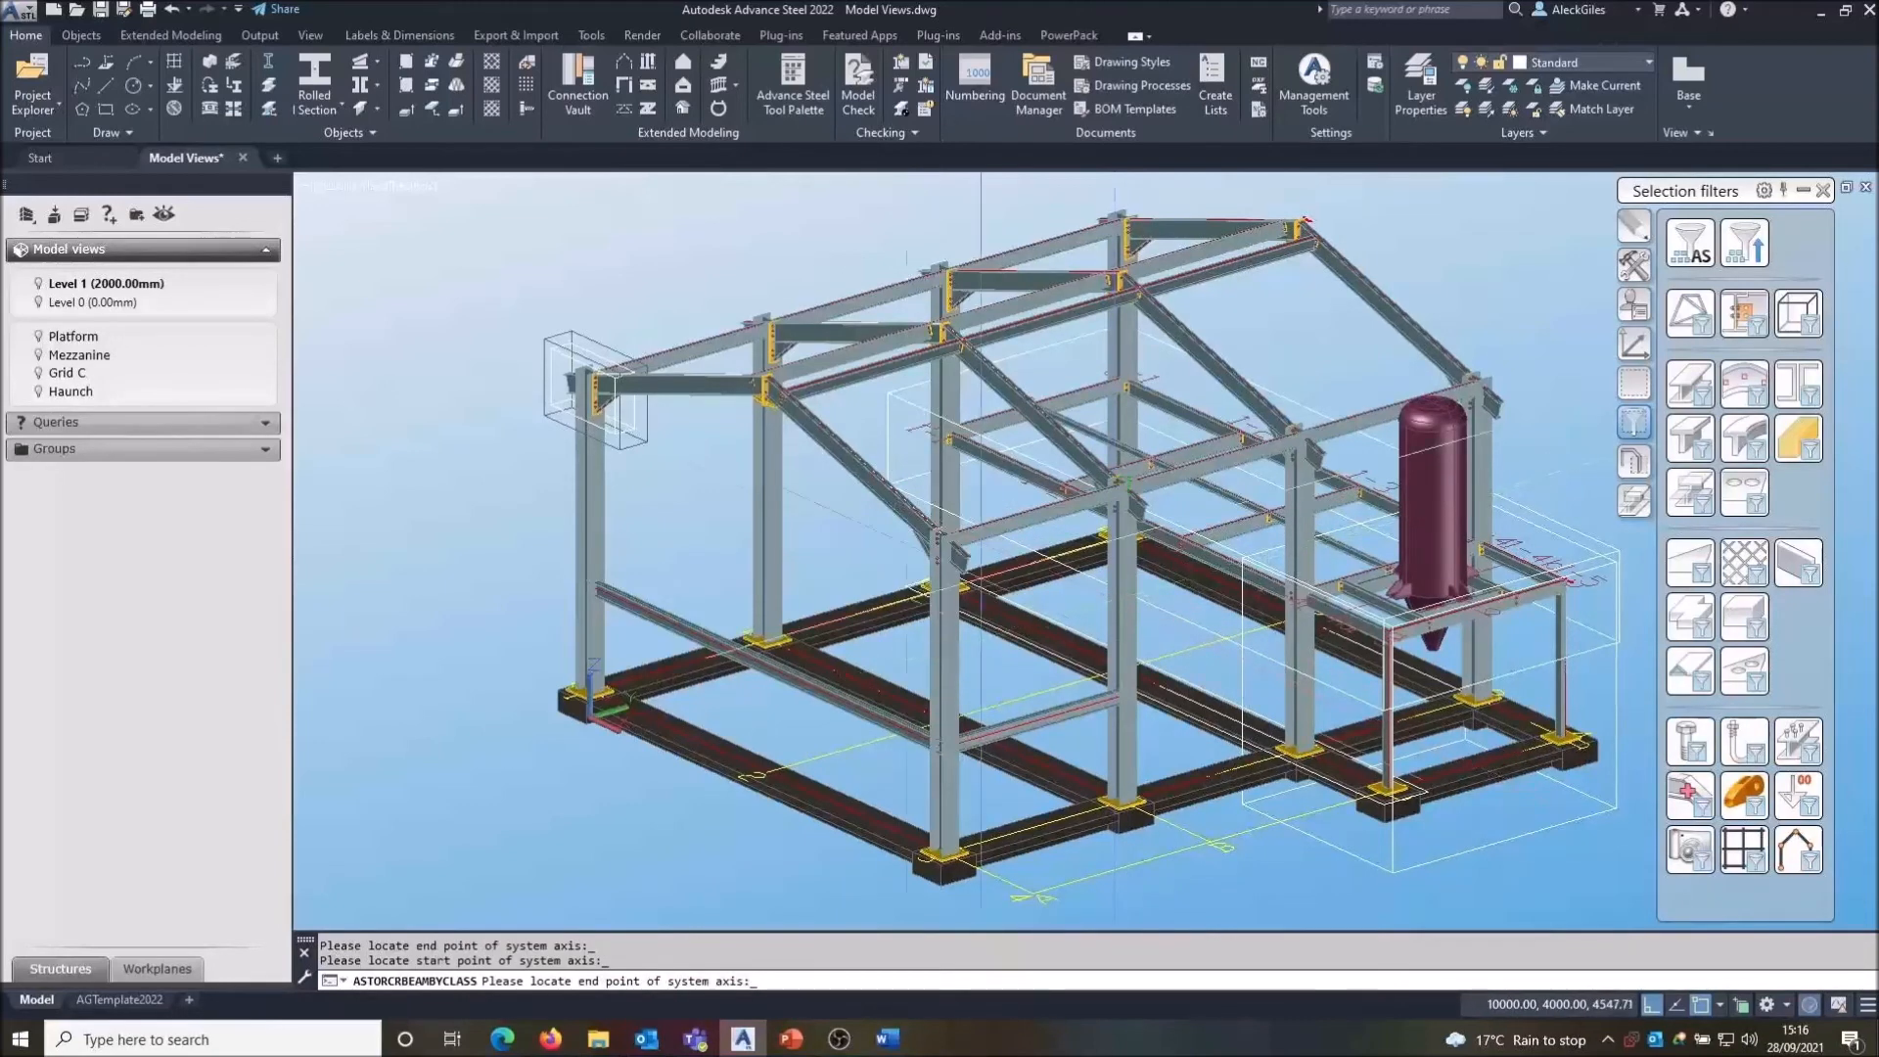
{"action": "left_click", "coordinate": [768, 322]}
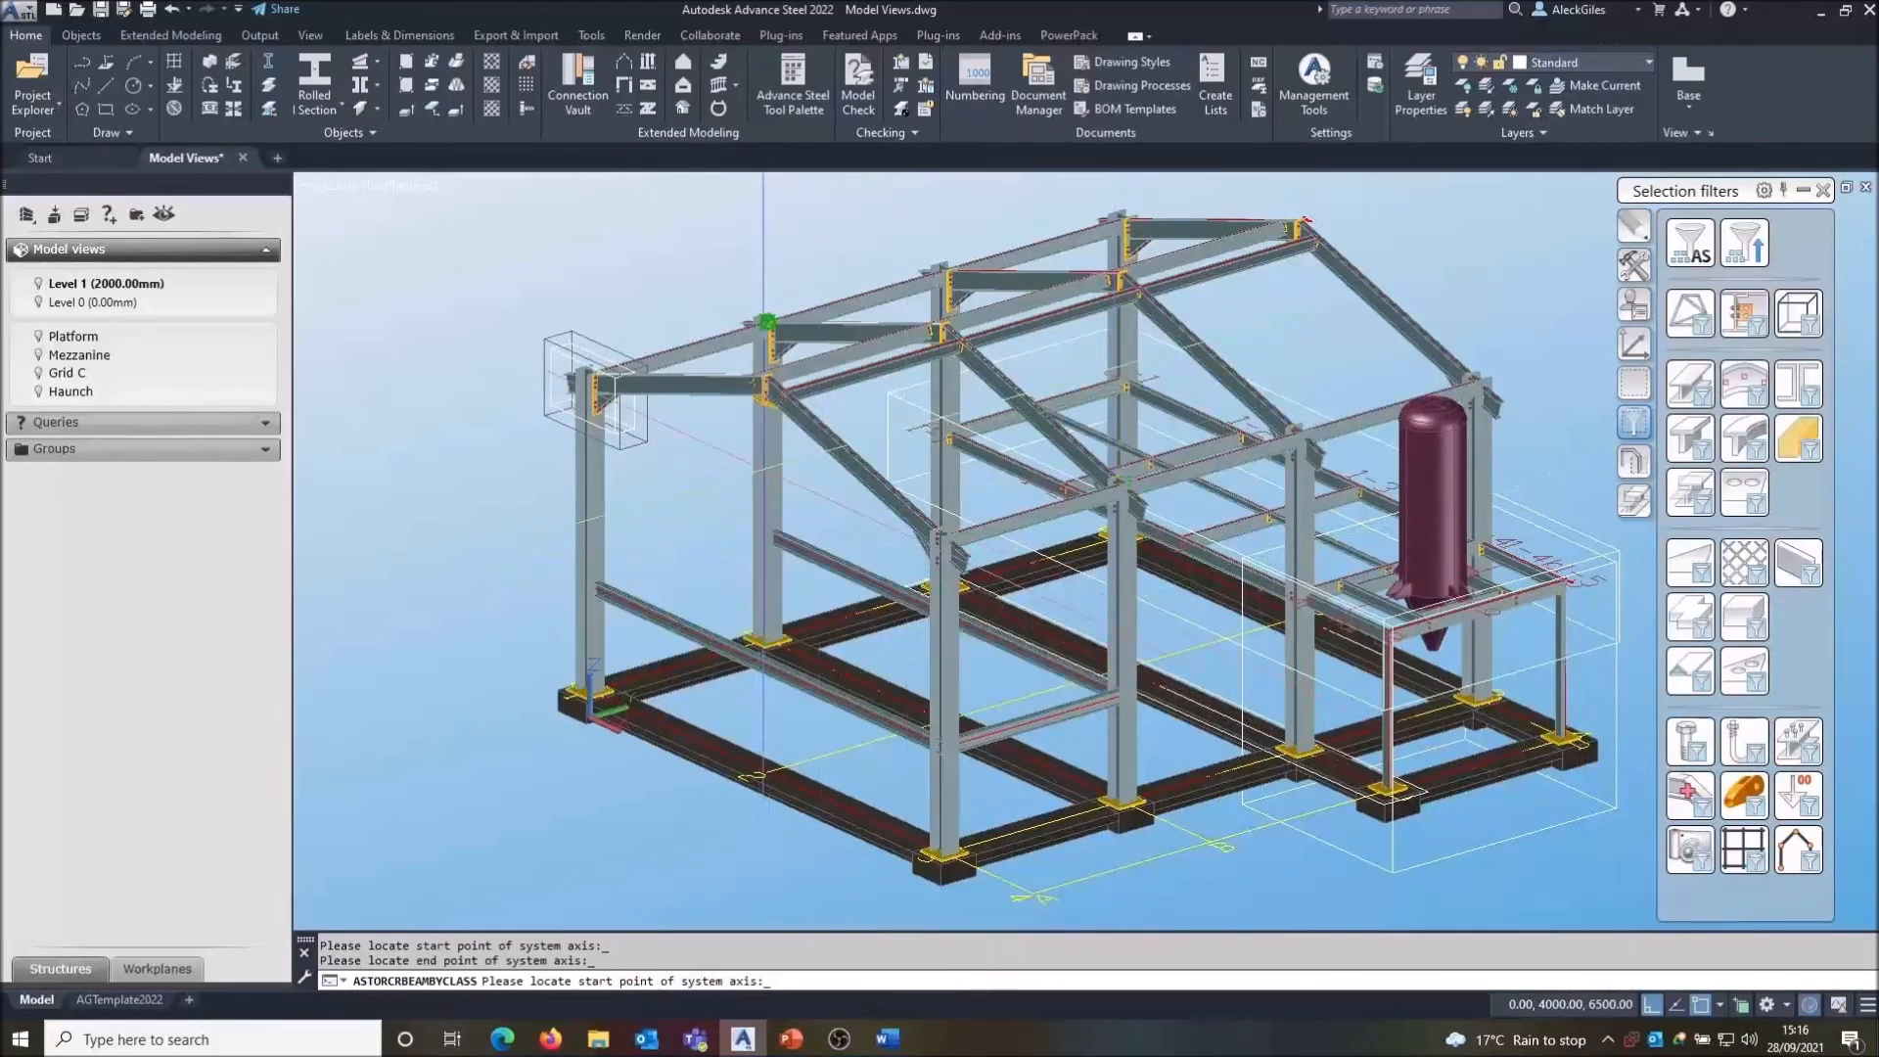
{"action": "left_click", "coordinate": [769, 322]}
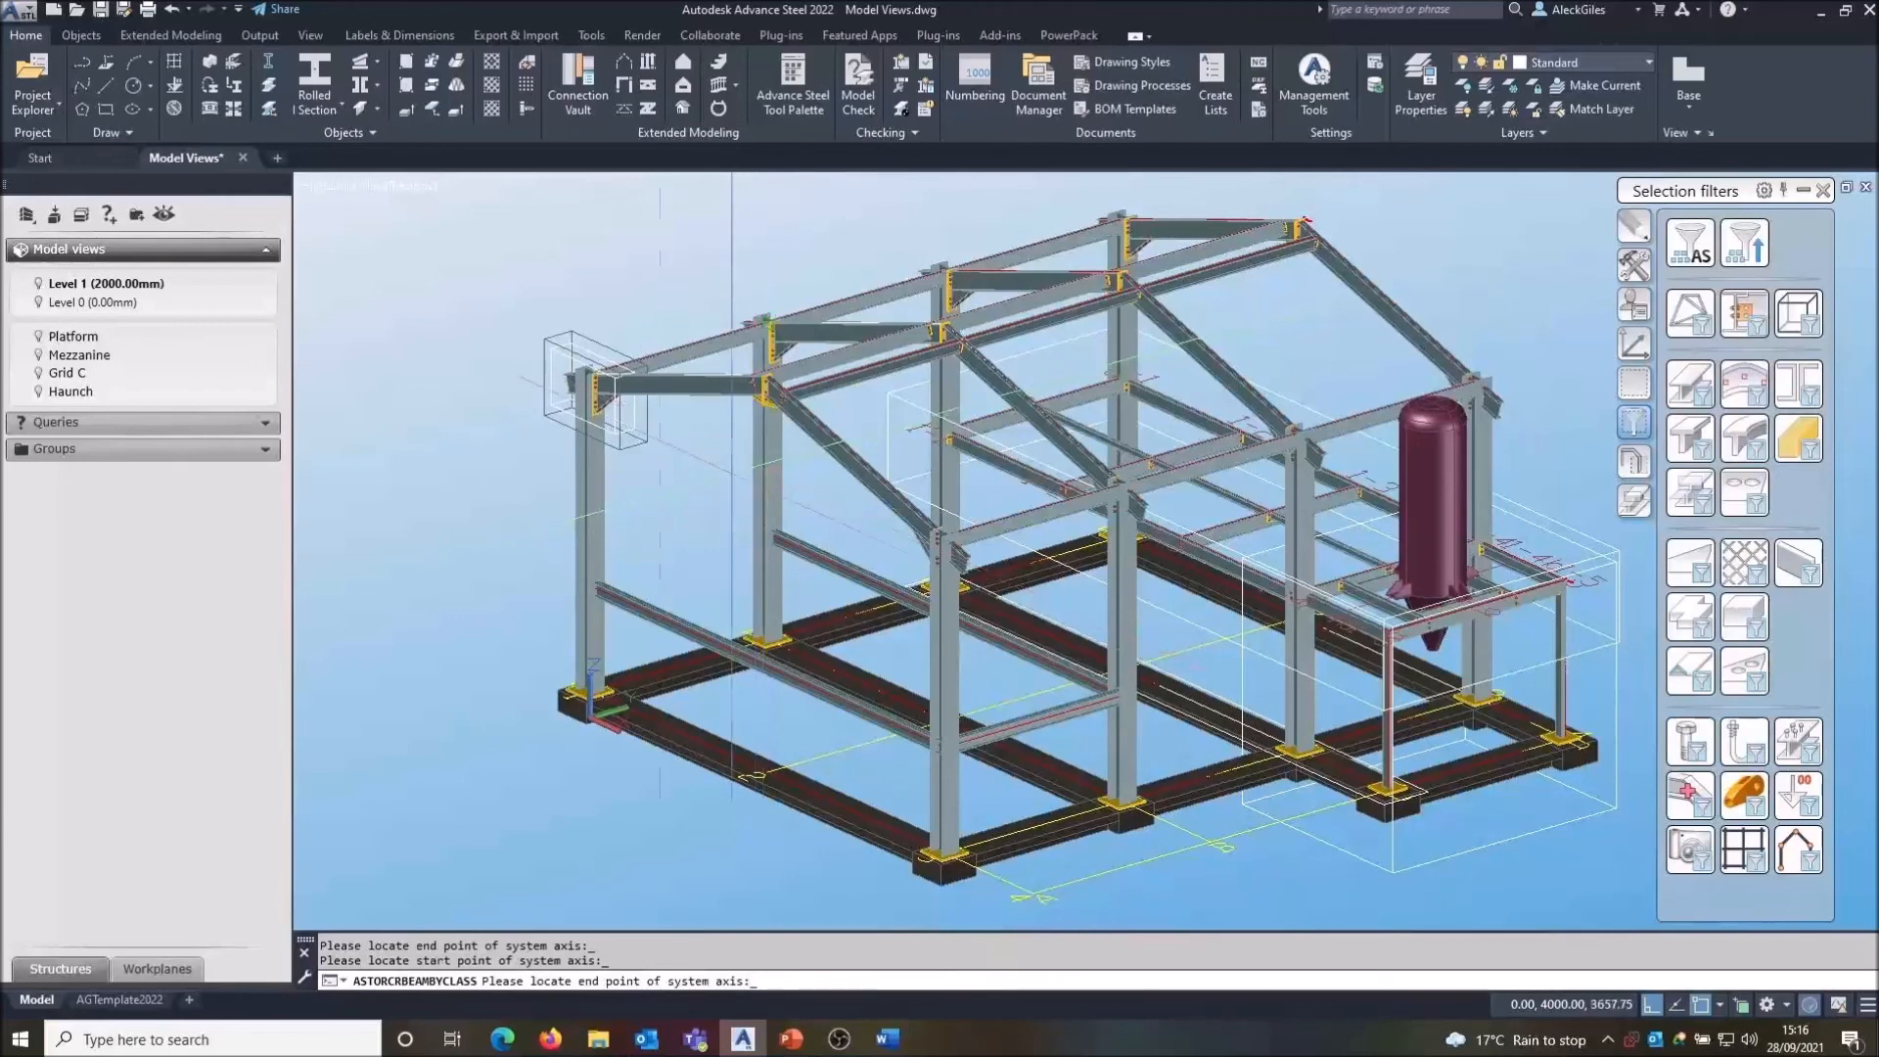
{"action": "left_click", "coordinate": [594, 373]}
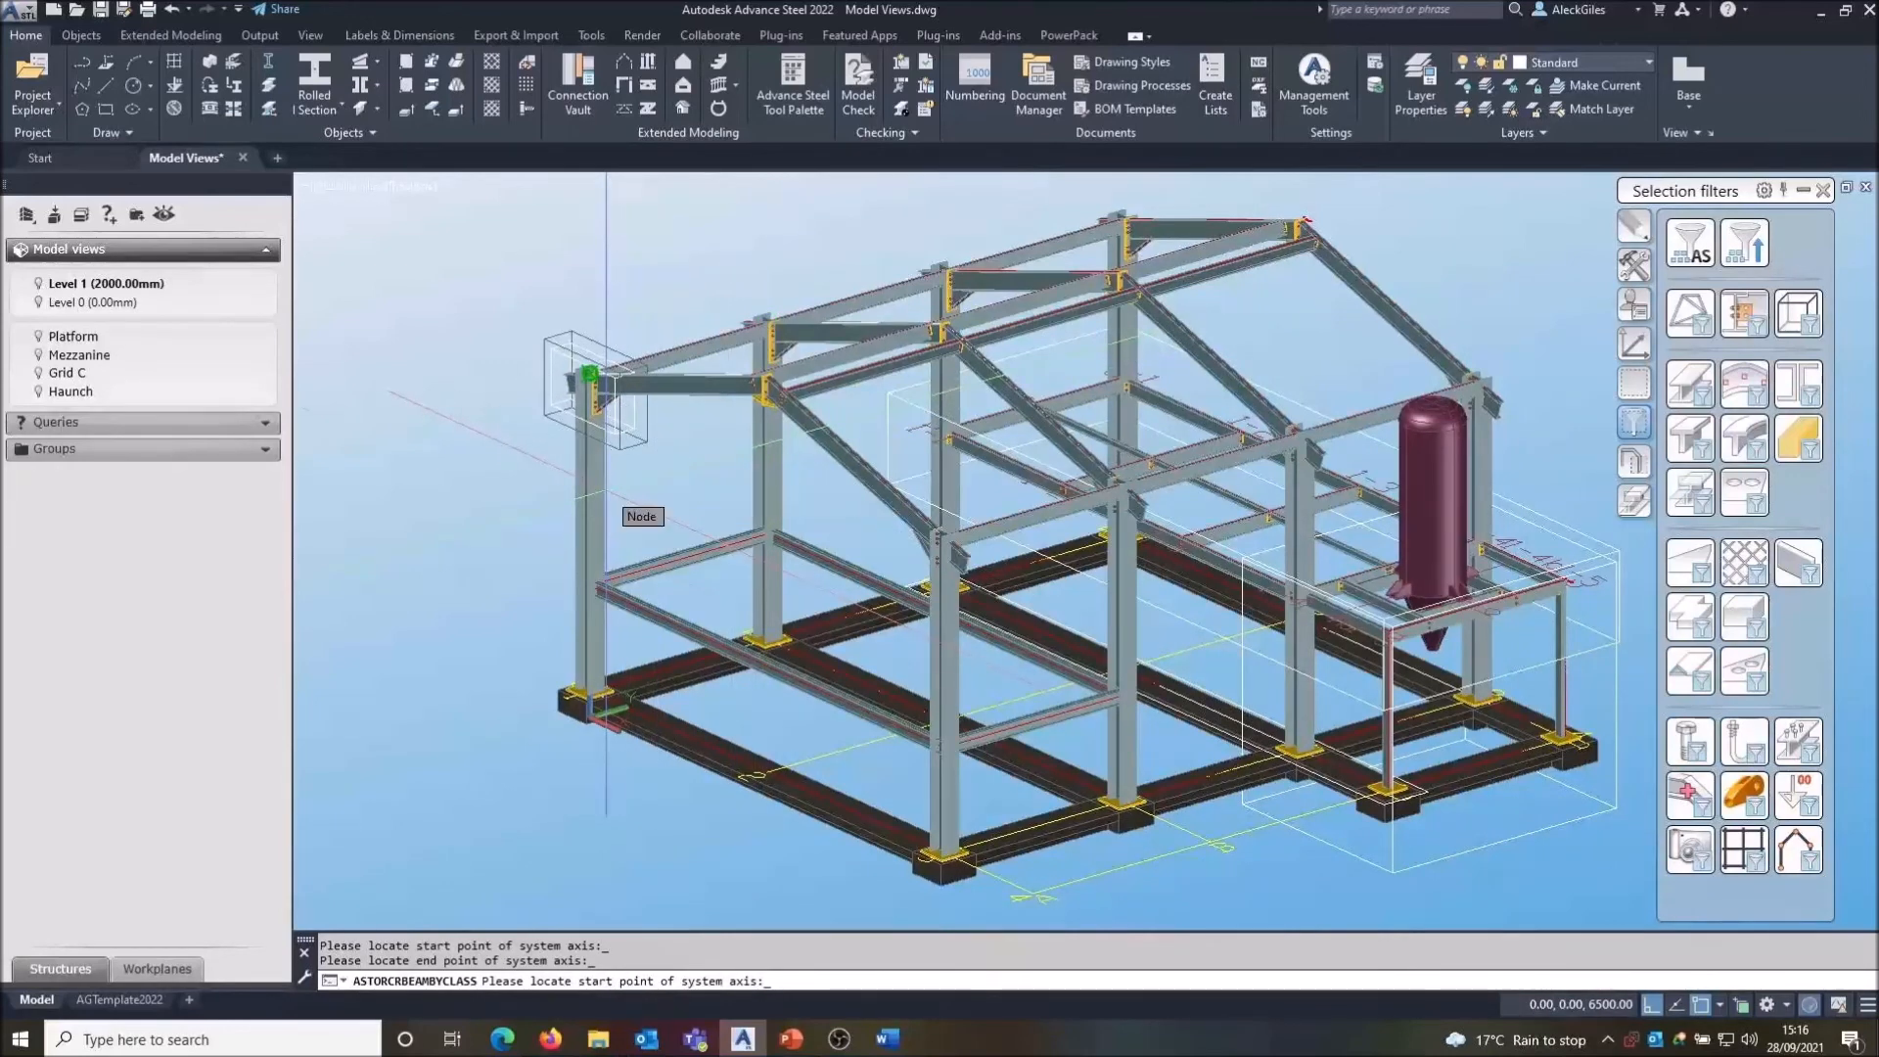
{"action": "right_click", "coordinate": [462, 515]}
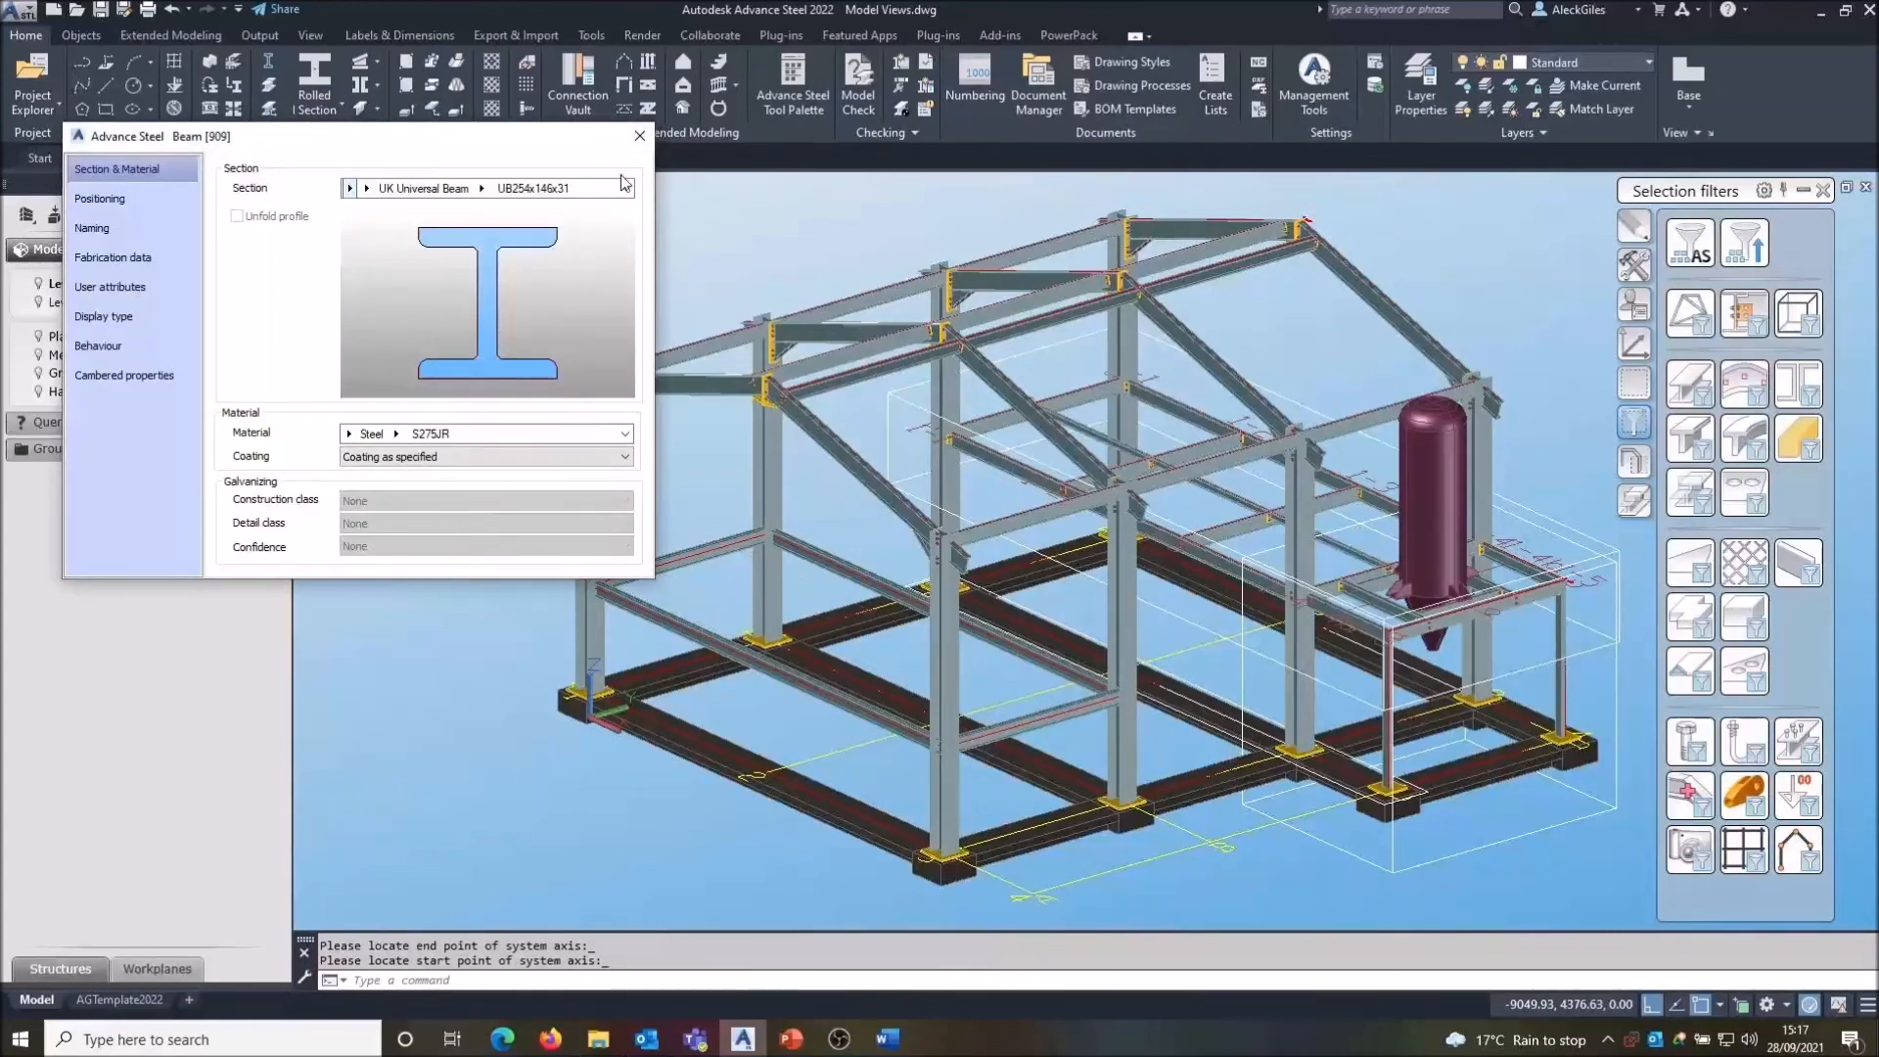
{"action": "left_click", "coordinate": [639, 136]}
- Draw a beam starting on the base beam's midpoint, snapping its end with Grid Intersect
{"action": "middle_click_drag", "start_coordinate": [601, 391], "coordinate": [683, 470], "text": "shift"}
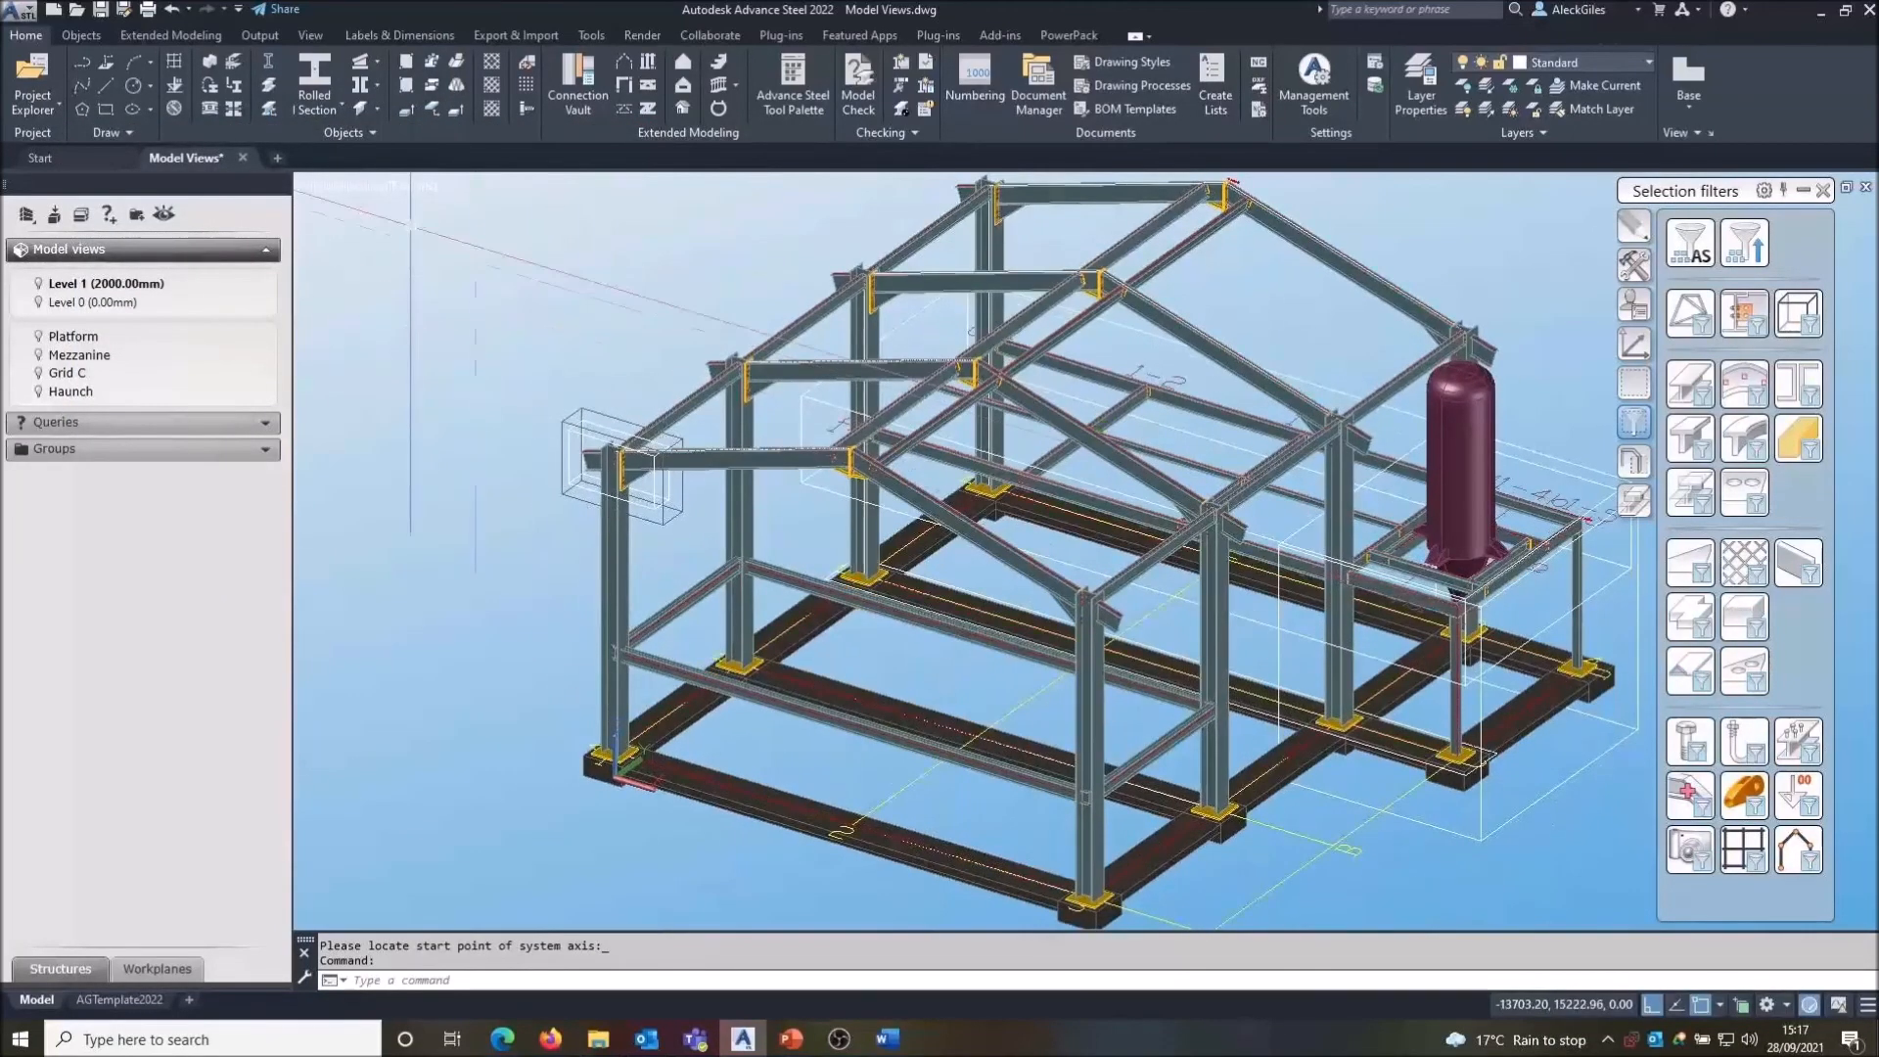
{"action": "left_click", "coordinate": [315, 81]}
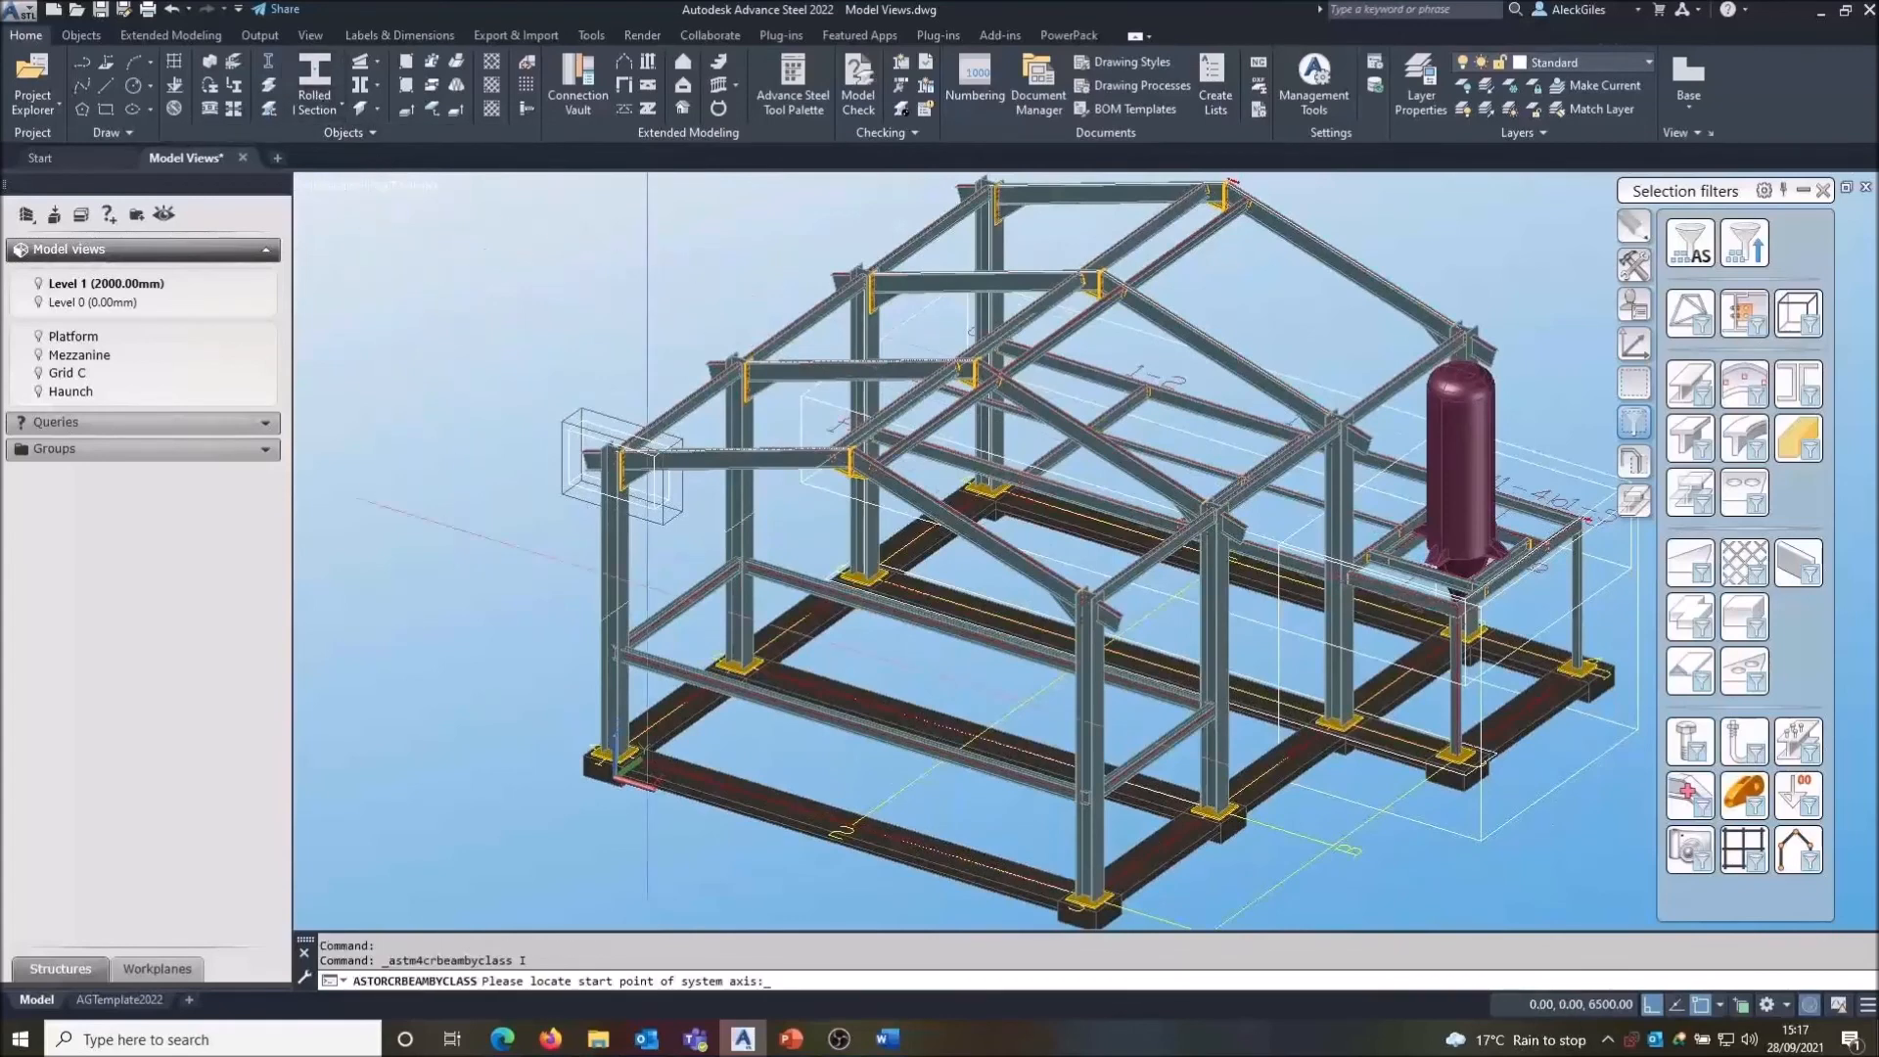
{"action": "left_click", "coordinate": [852, 825]}
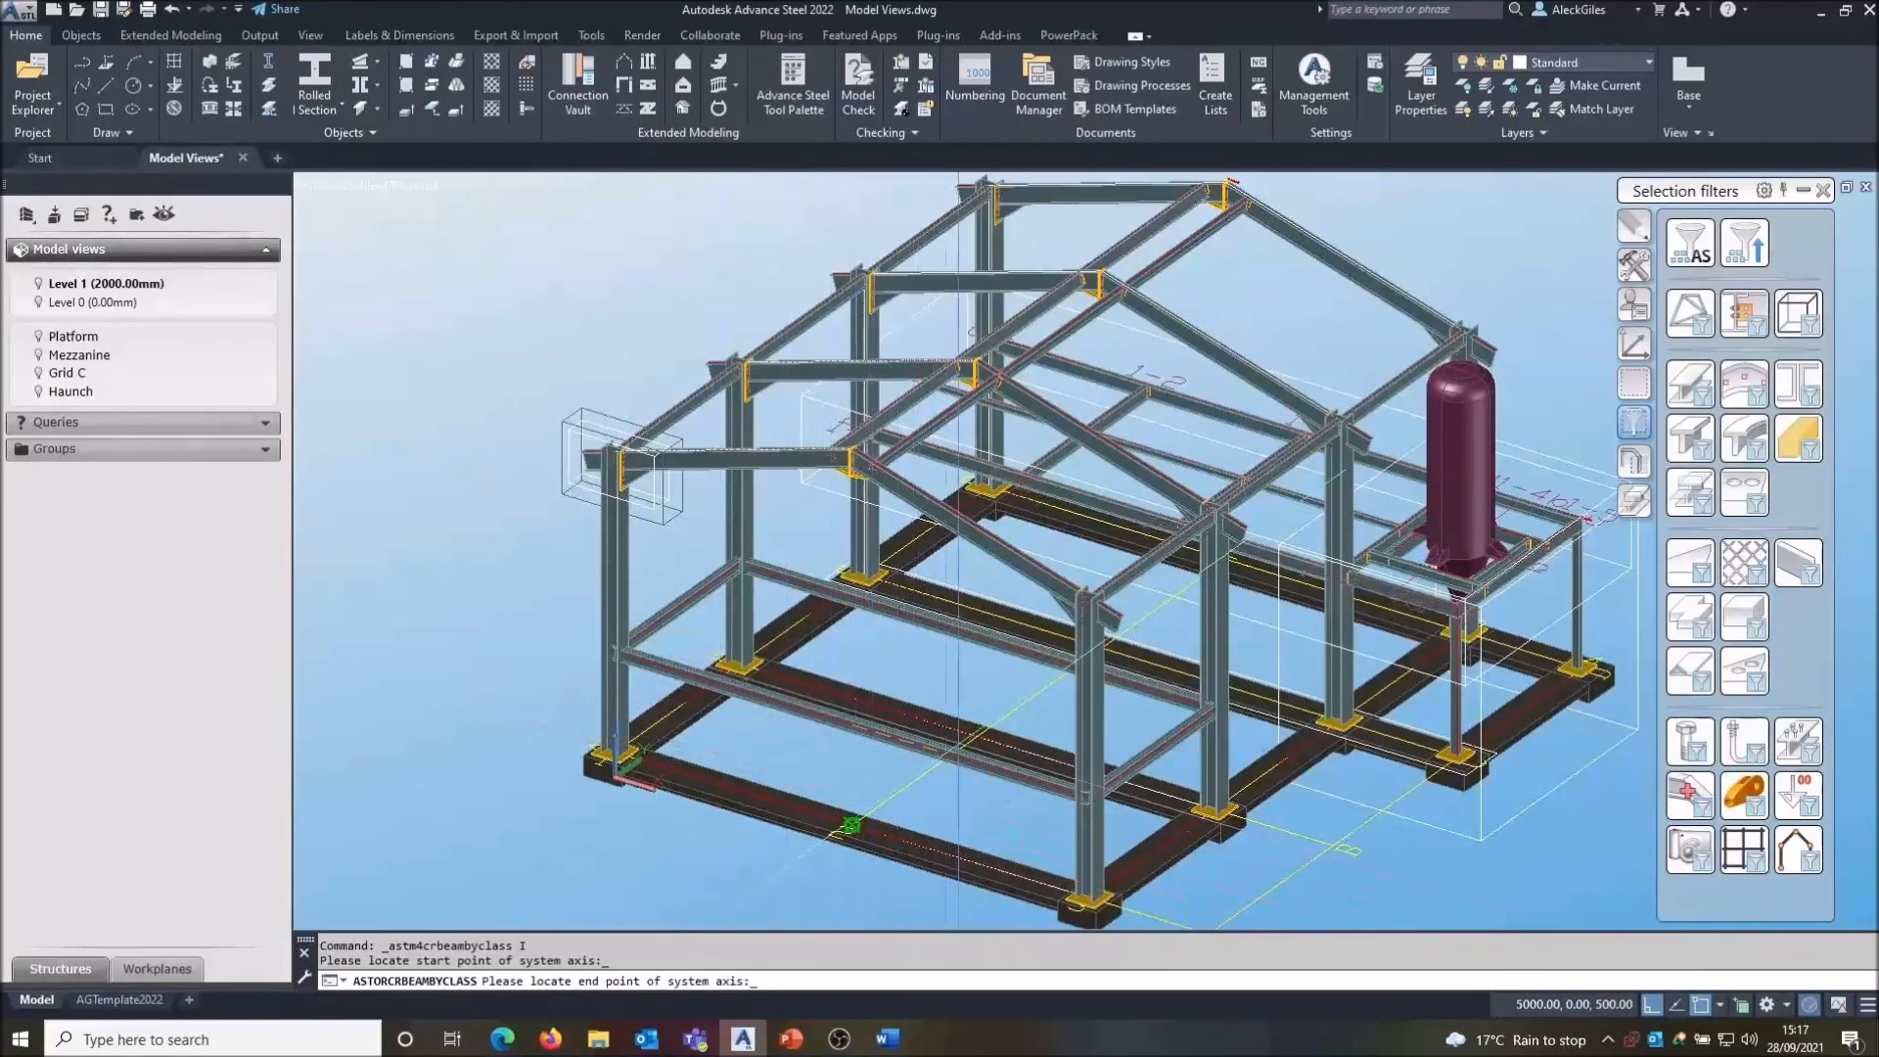
{"action": "right_click", "coordinate": [984, 717], "text": "shift"}
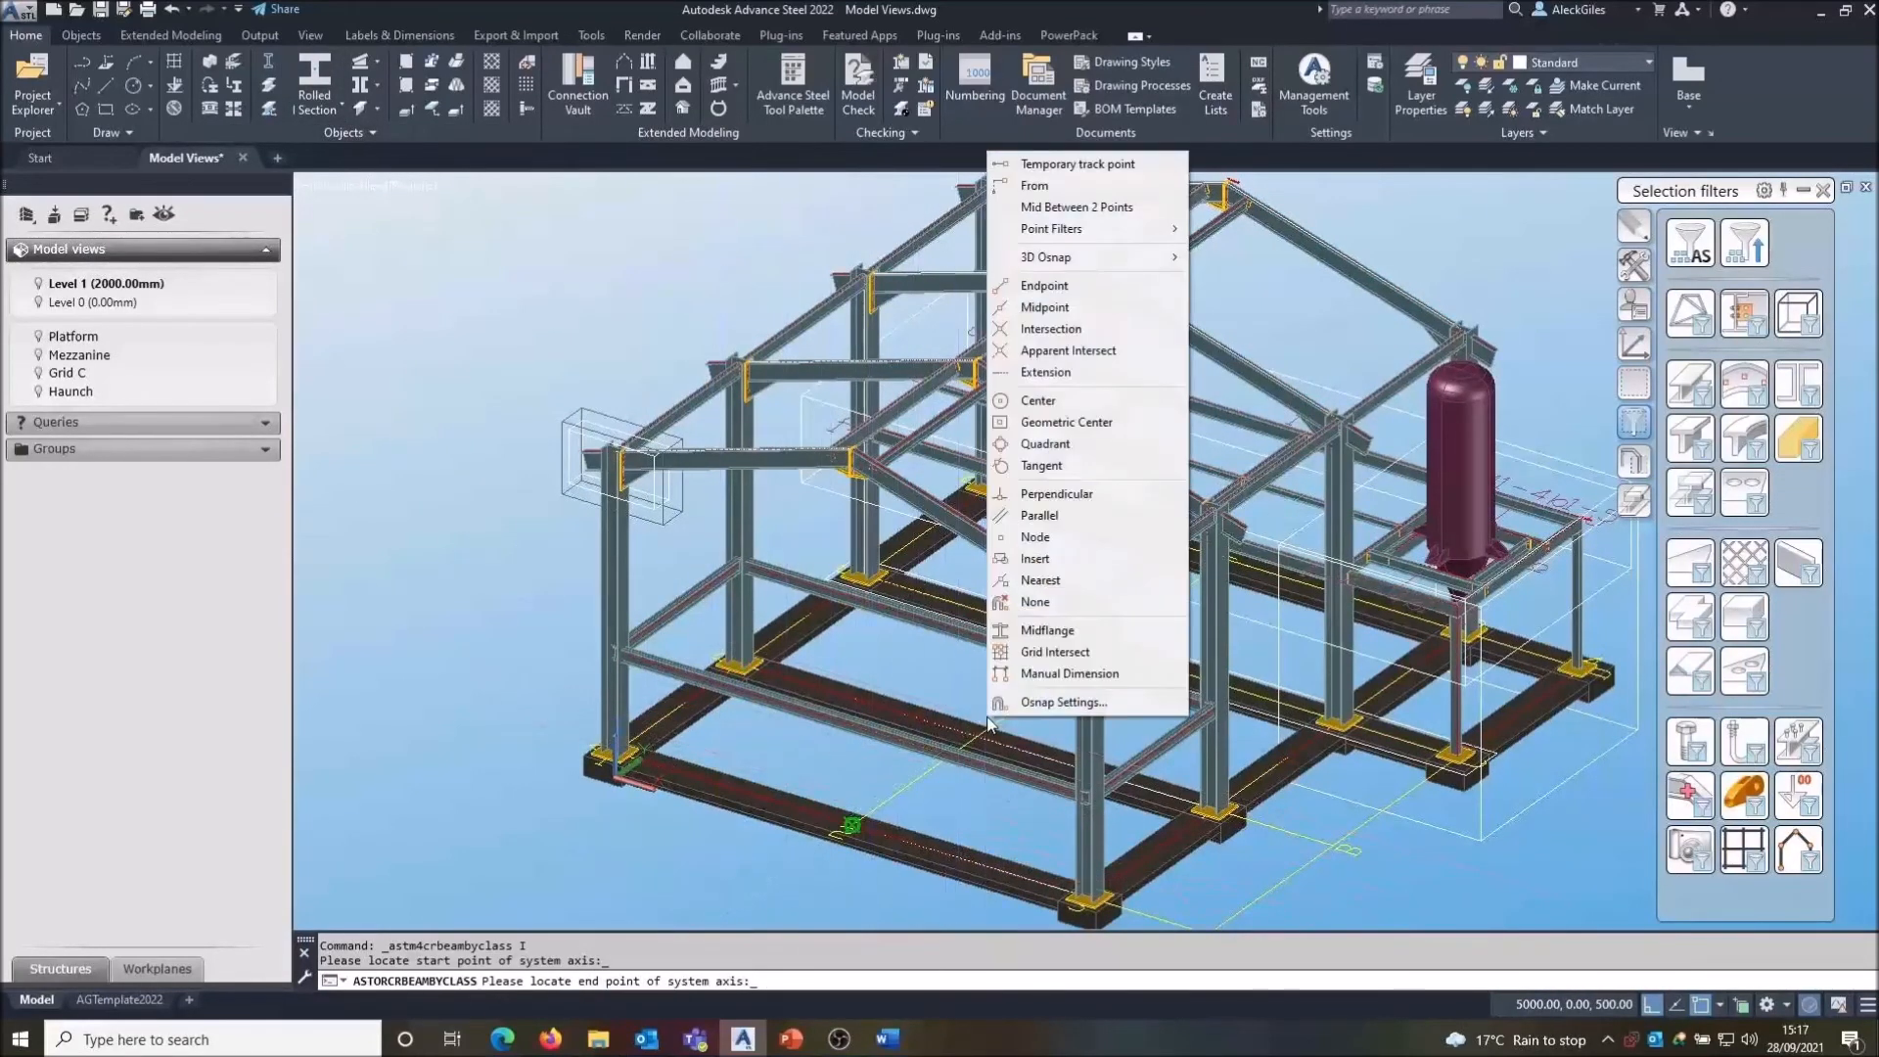
{"action": "left_click", "coordinate": [1030, 648]}
{"action": "left_click", "coordinate": [1030, 649]}
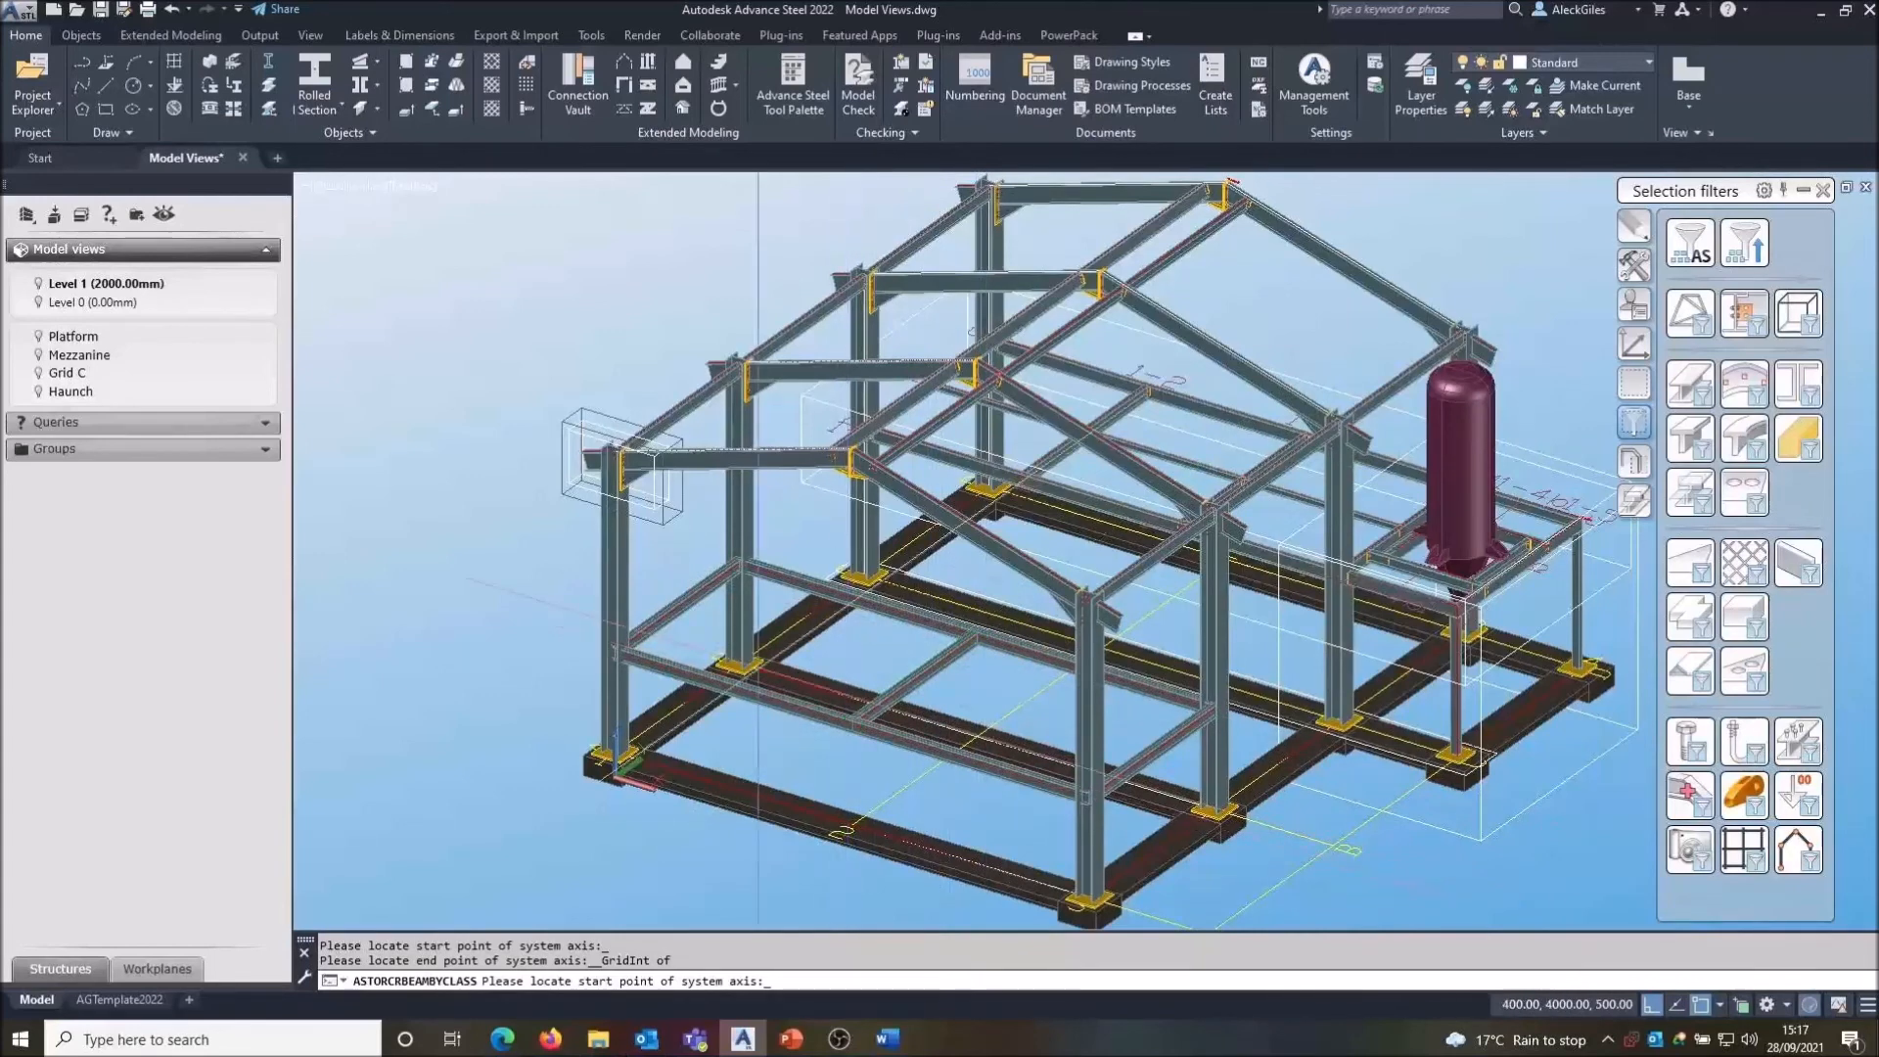
- Place a steel column at a node on the new Level 1 beam and close its properties
{"action": "left_click", "coordinate": [209, 61]}
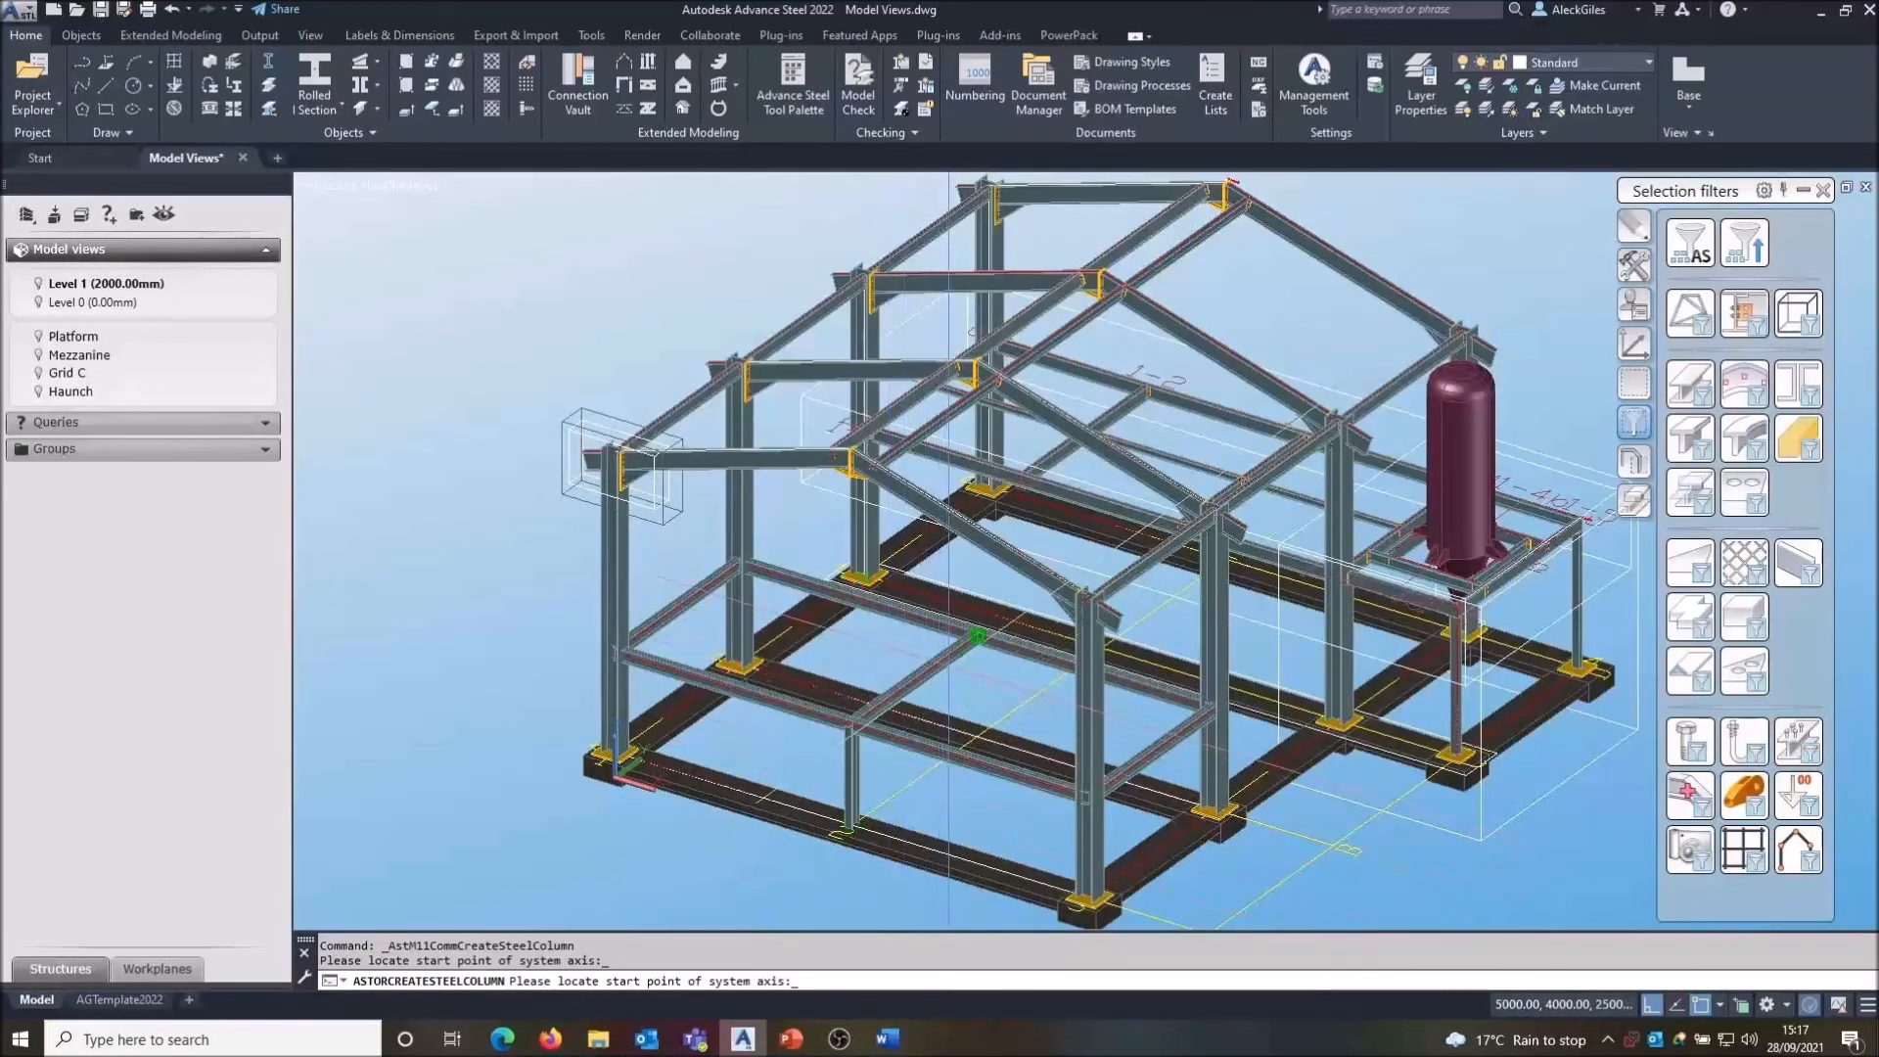
{"action": "left_click", "coordinate": [948, 636]}
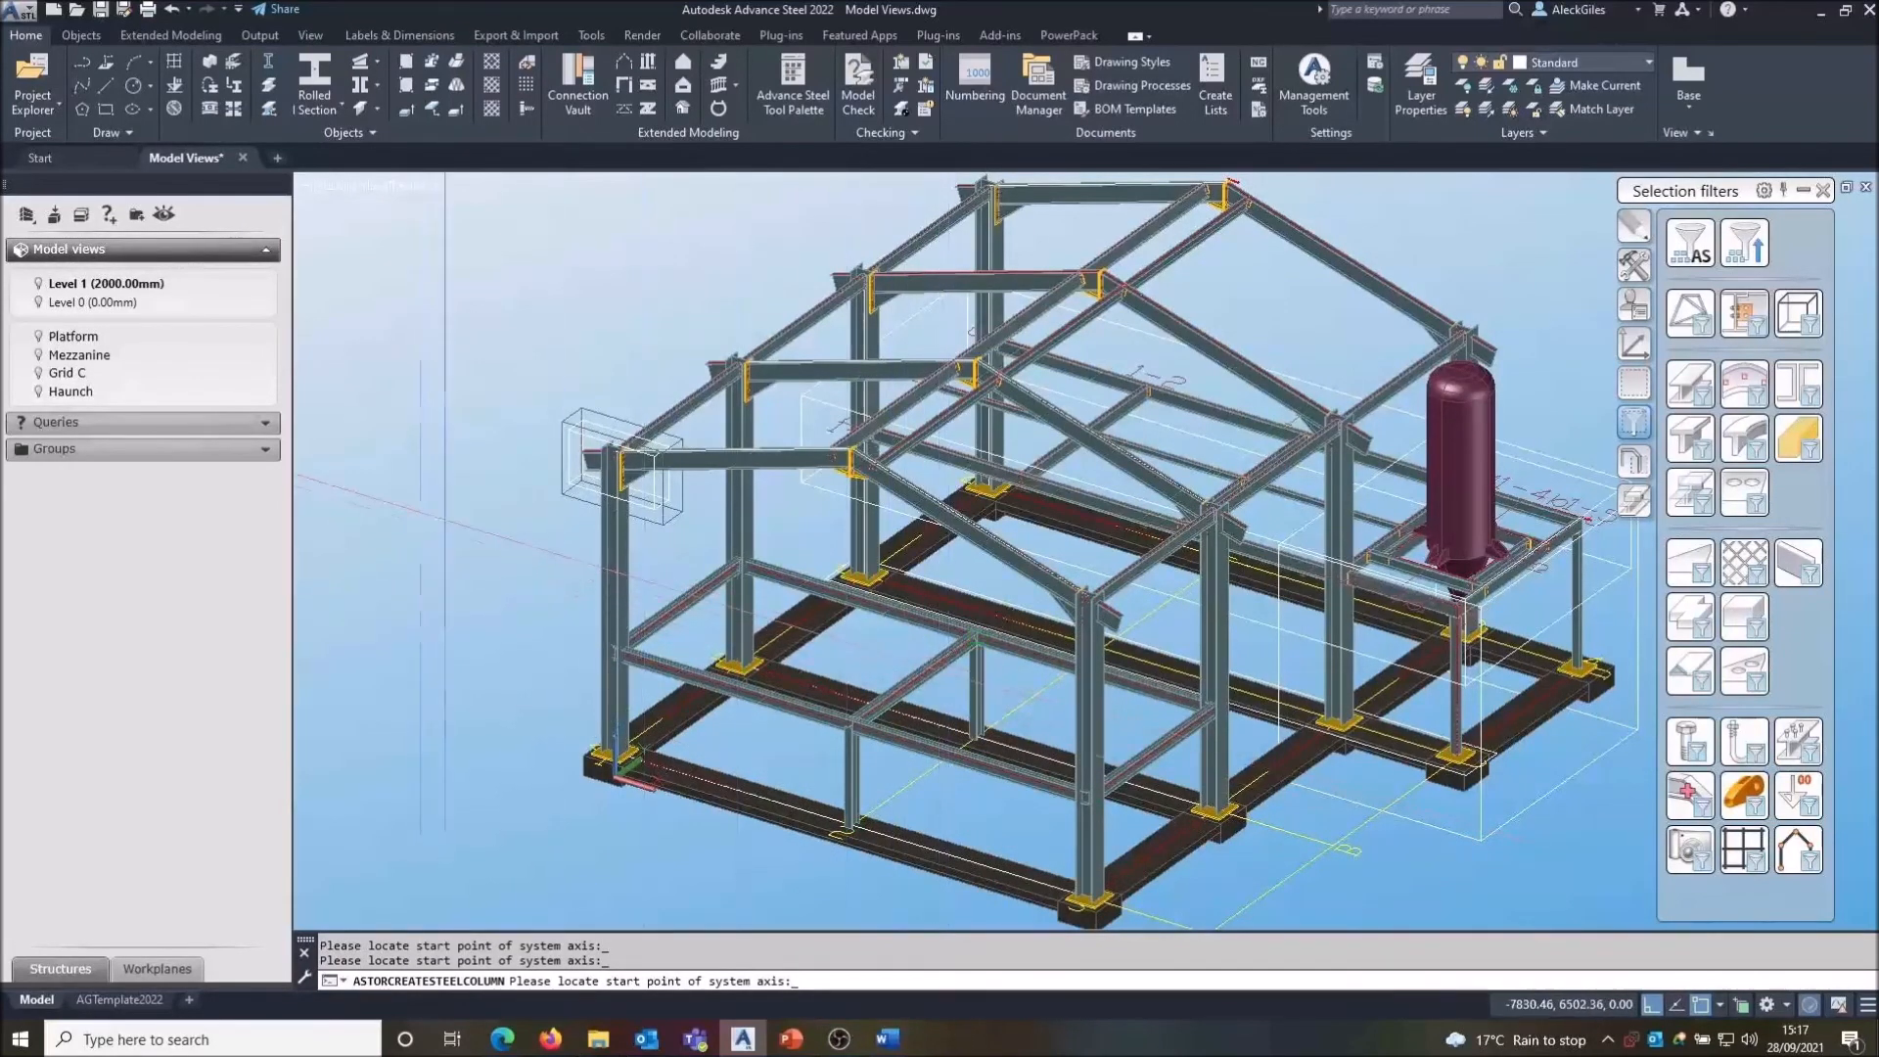
{"action": "key", "text": "Return"}
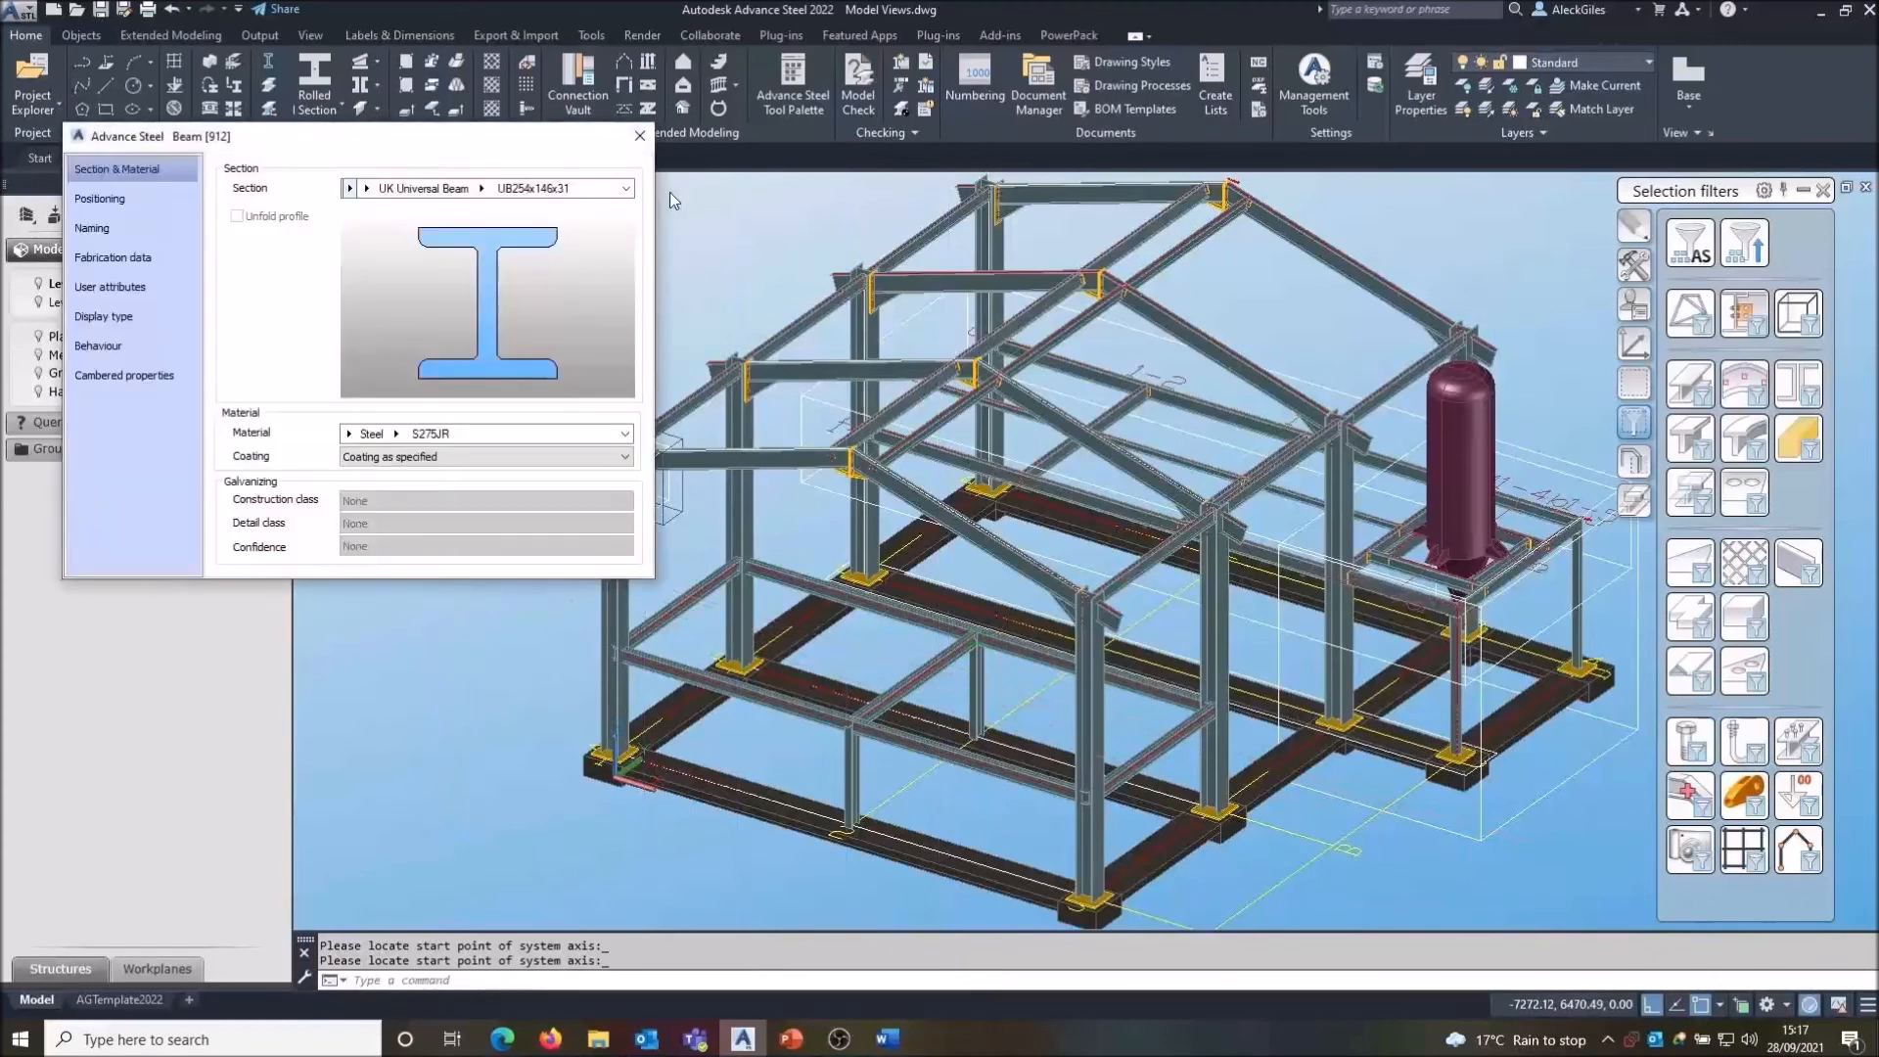
{"action": "left_click", "coordinate": [642, 139]}
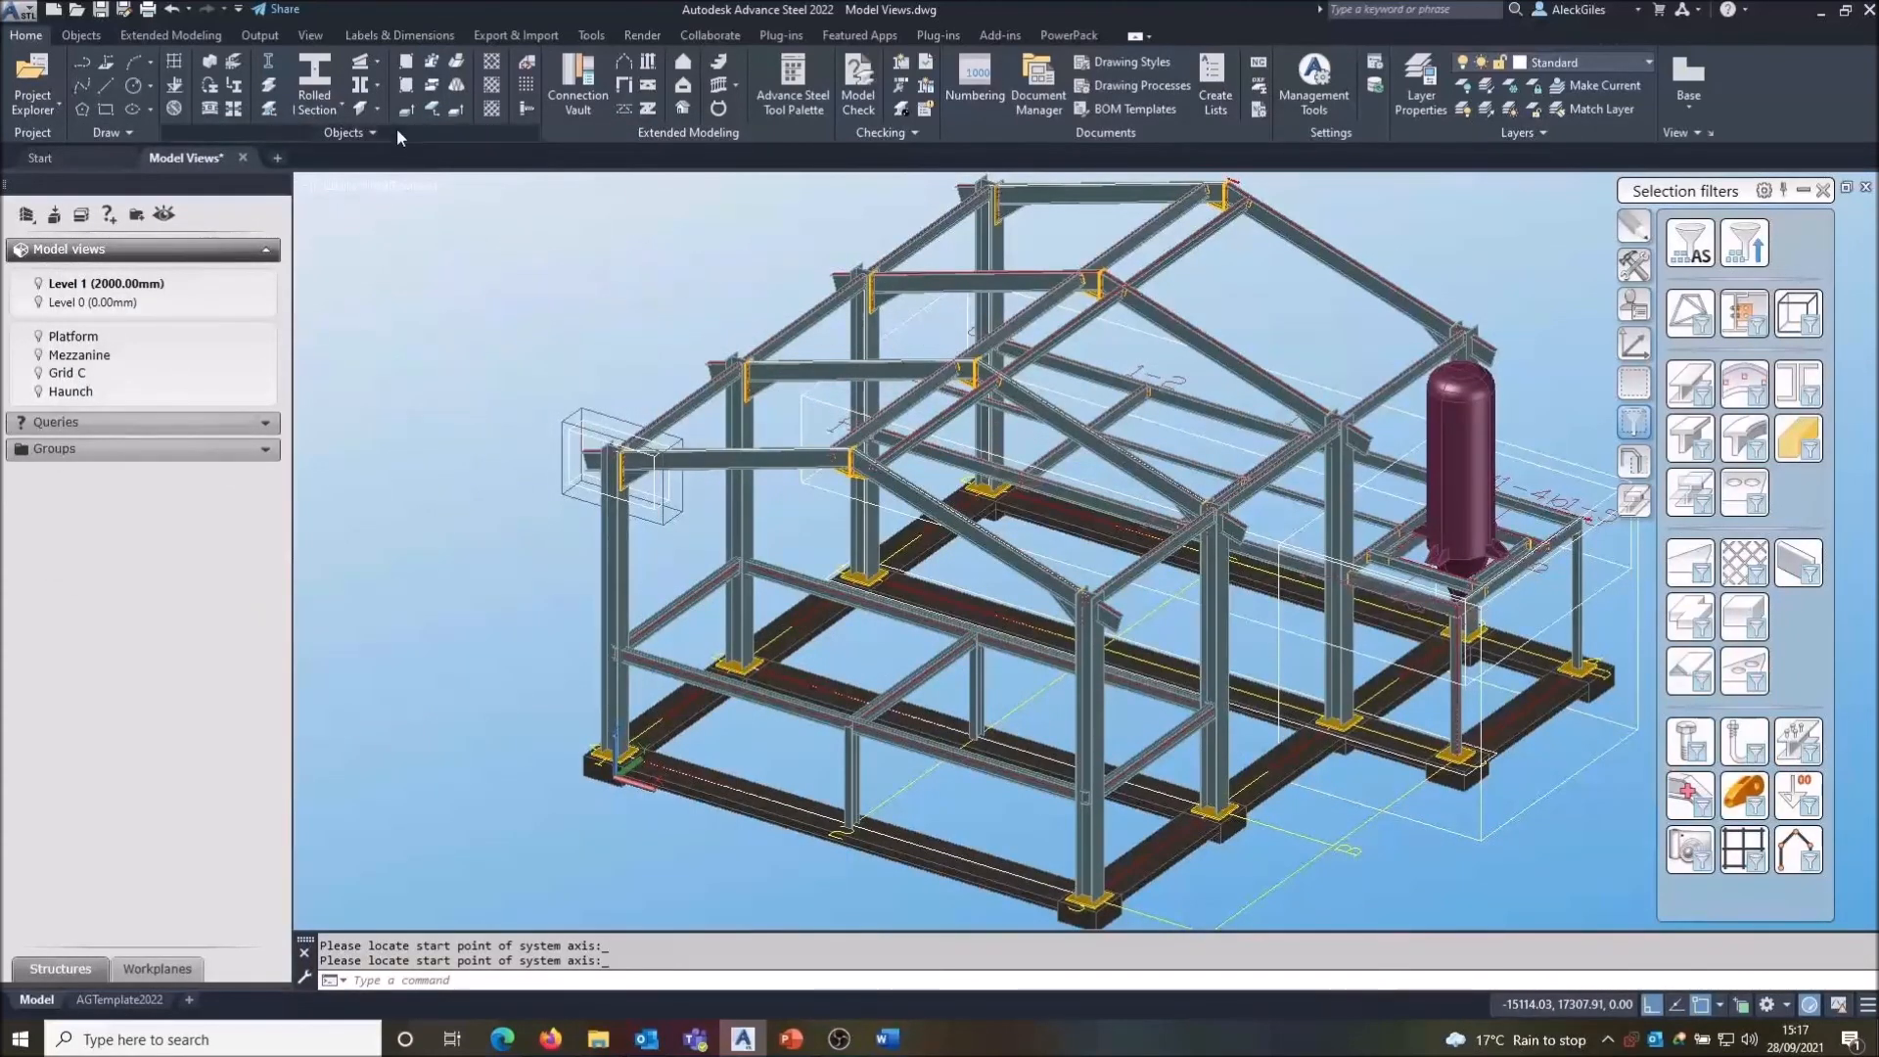
- Create a concrete wall between two points beside the front end column and close its properties
{"action": "left_click", "coordinate": [377, 106]}
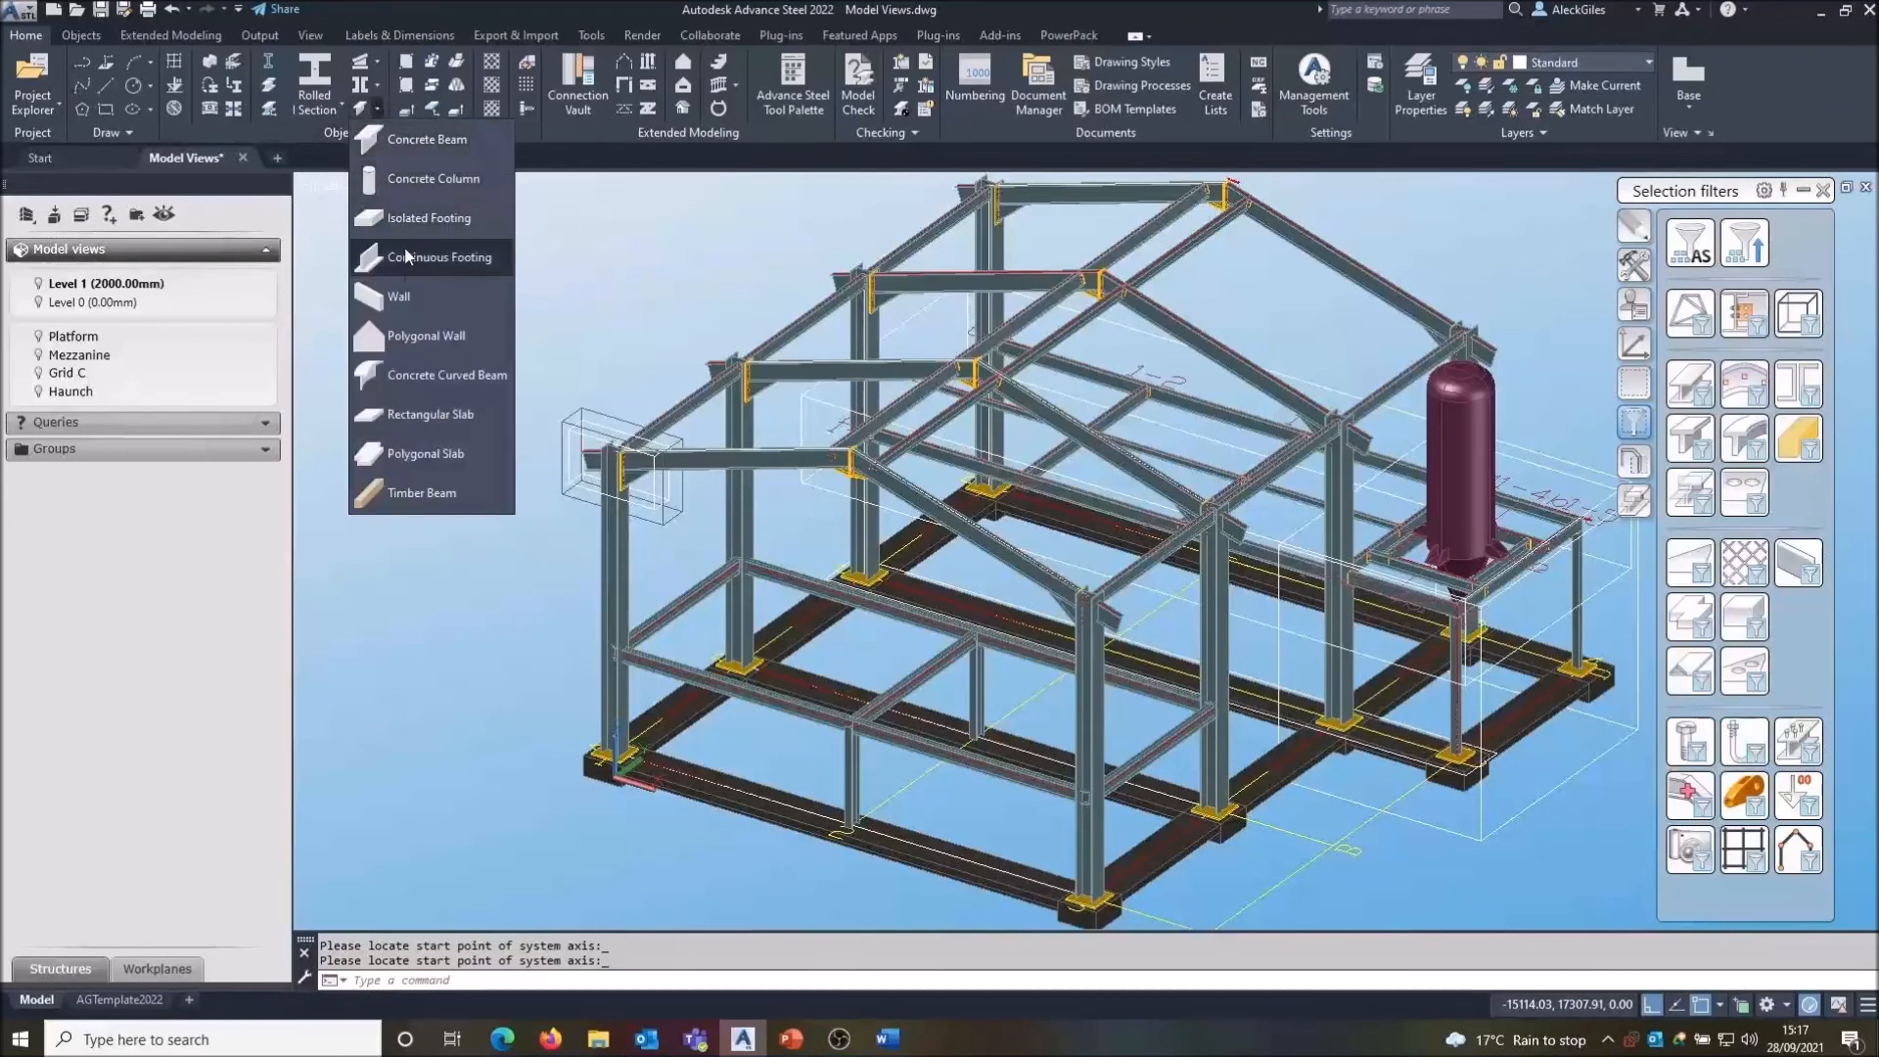
{"action": "left_click", "coordinate": [423, 301]}
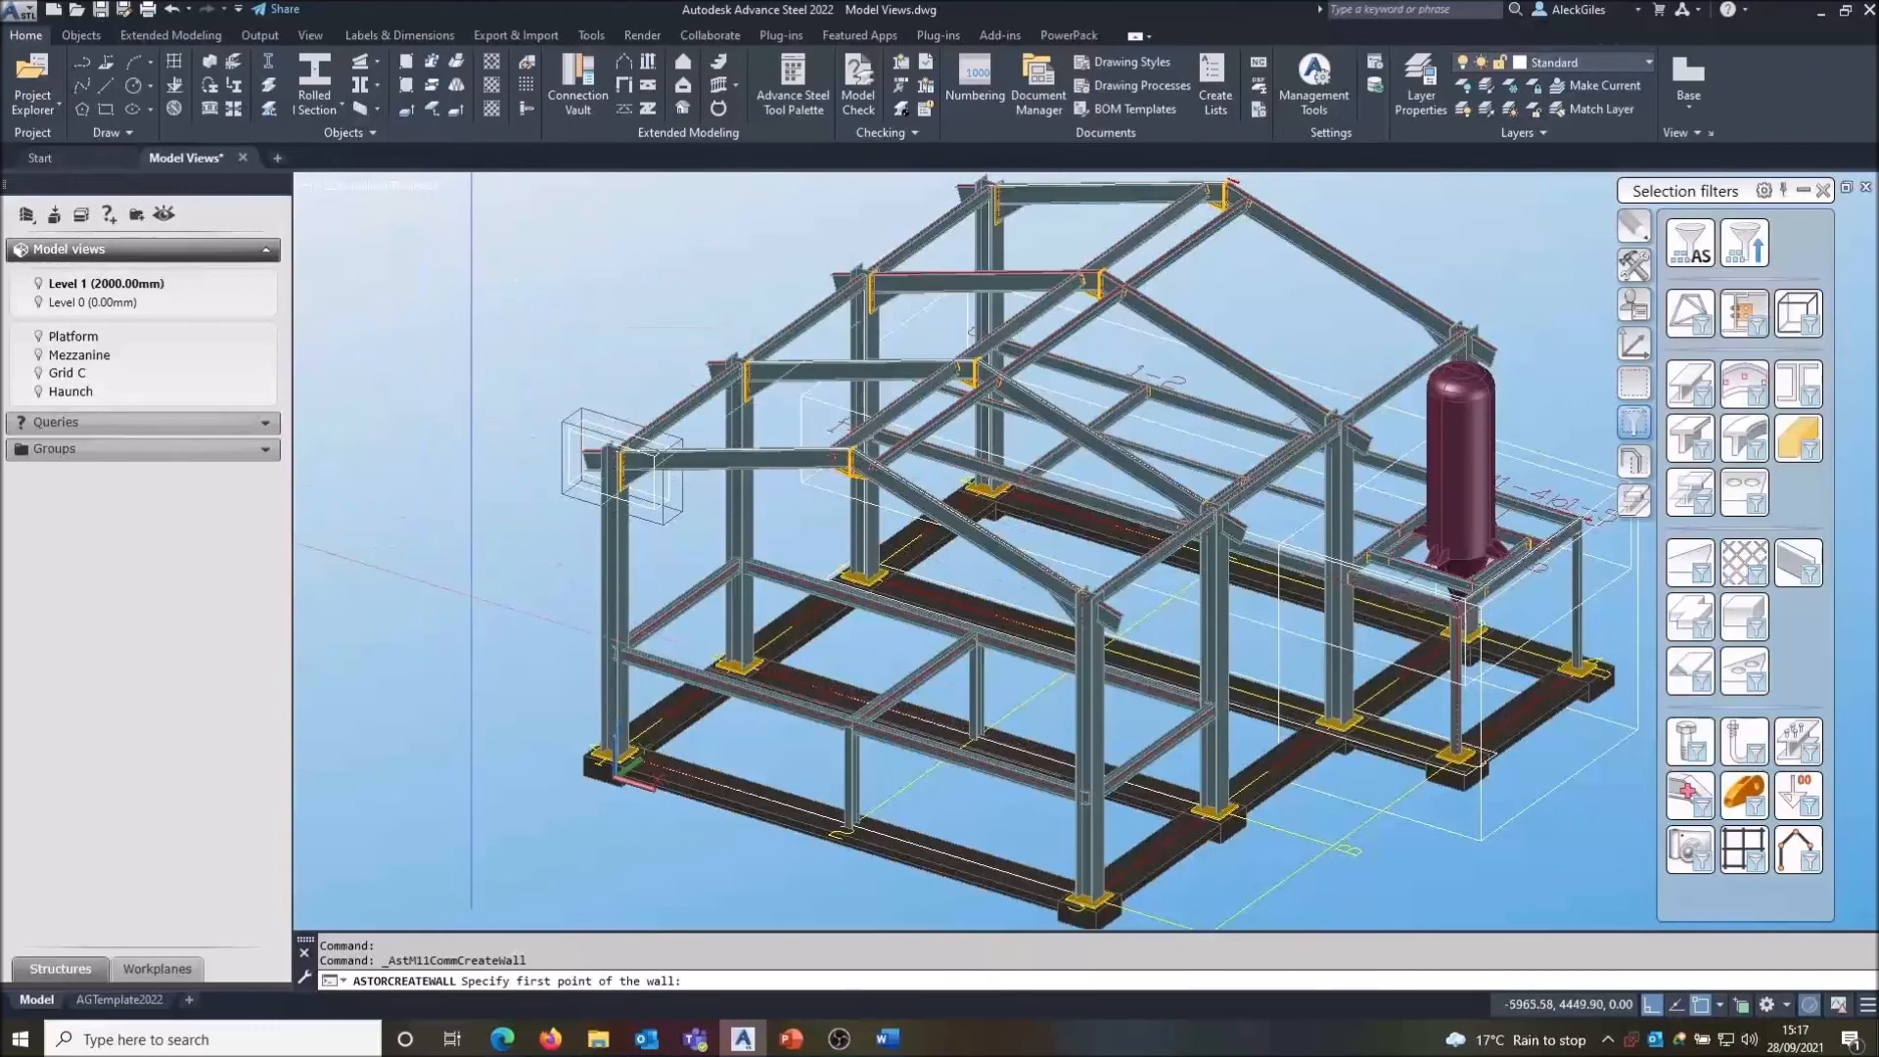
{"action": "left_click", "coordinate": [740, 663]}
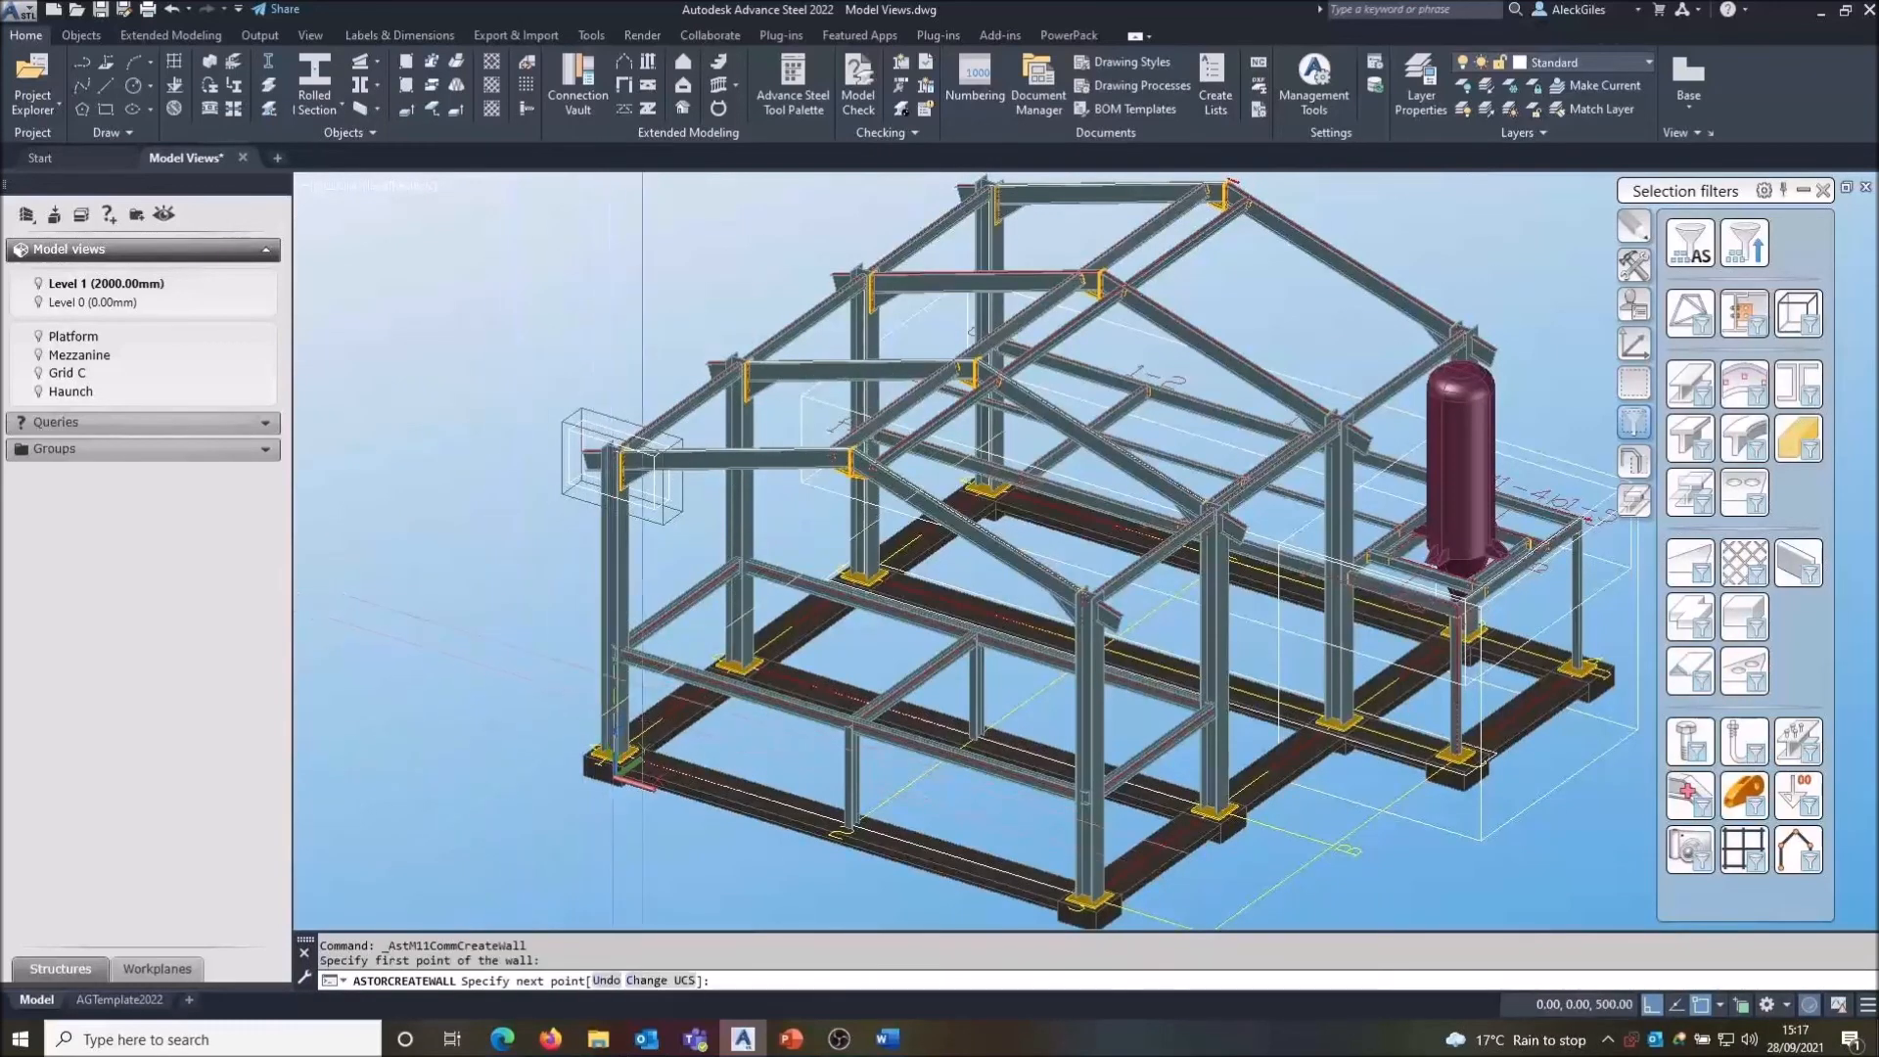
{"action": "left_click", "coordinate": [746, 603]}
{"action": "right_click", "coordinate": [748, 603]}
{"action": "left_click", "coordinate": [775, 614]}
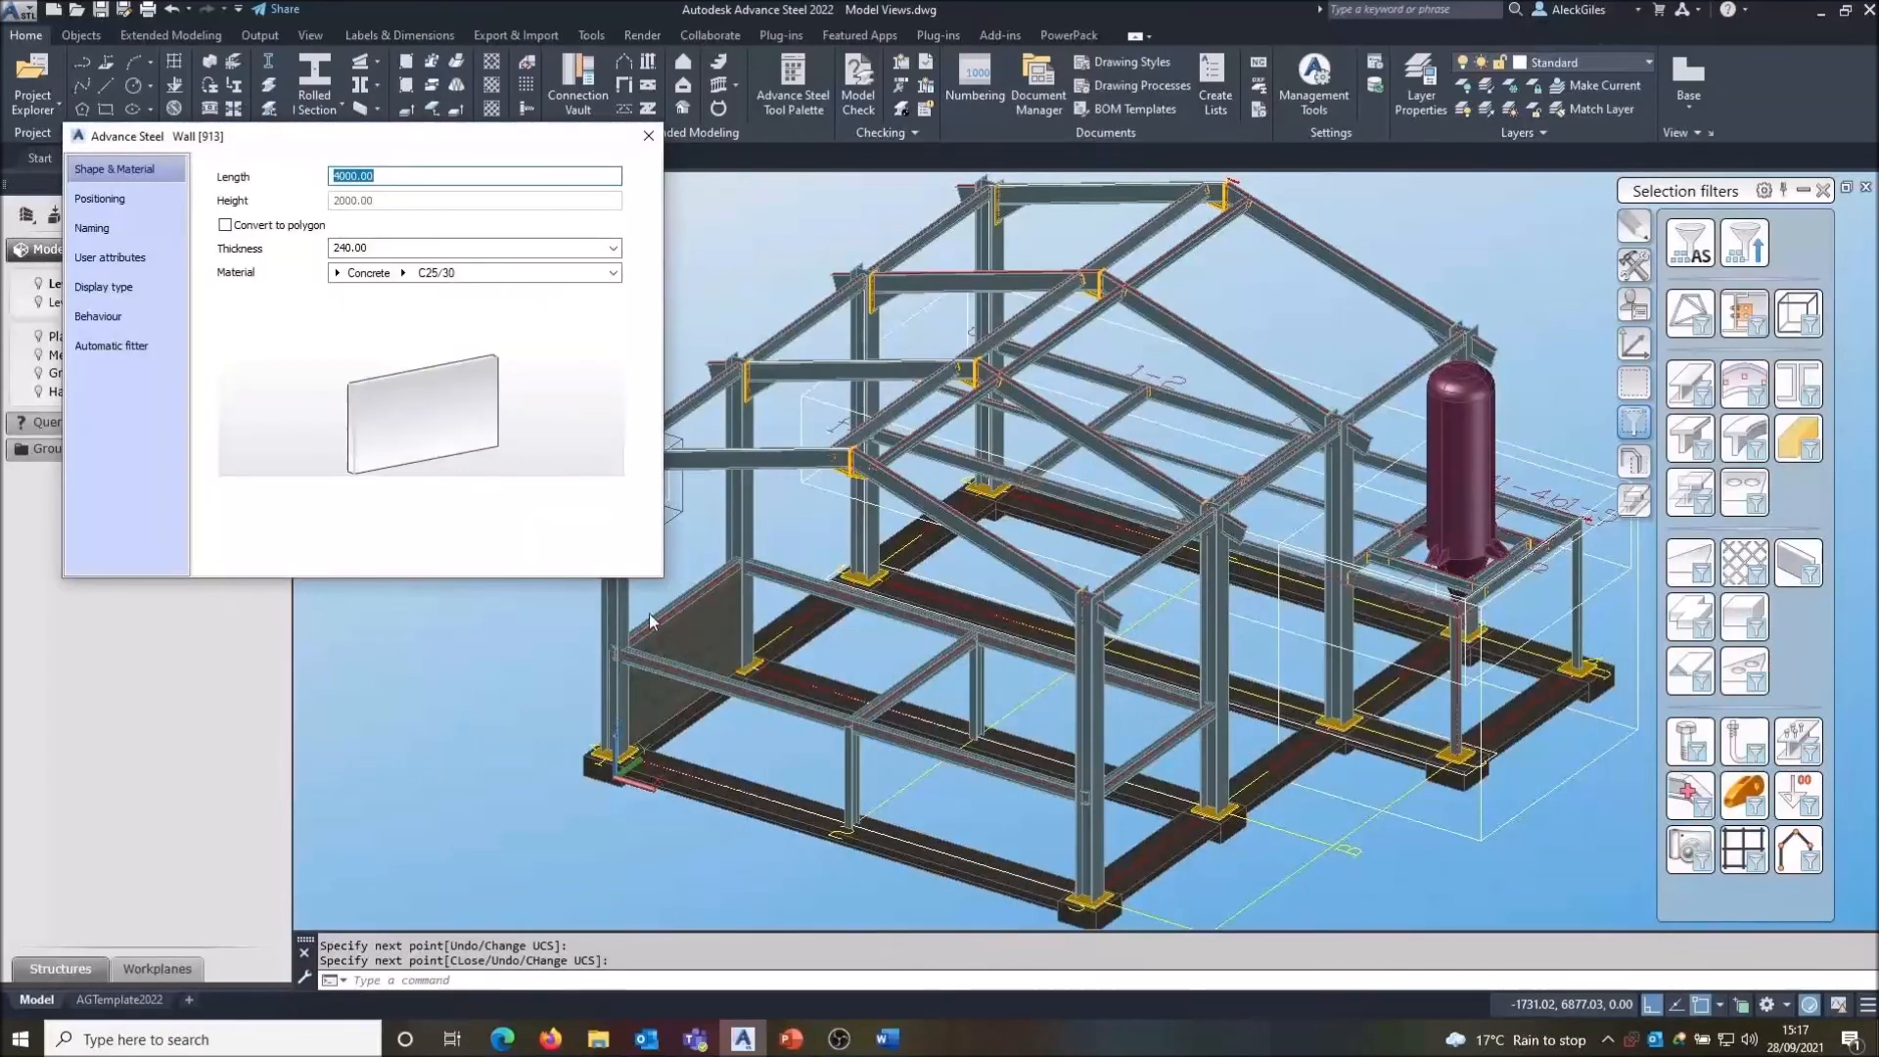
{"action": "left_click", "coordinate": [648, 135]}
- Toggle the Level 1 view on and off to review which members belong to it
{"action": "middle_click_drag", "start_coordinate": [726, 585], "coordinate": [587, 508], "text": "shift"}
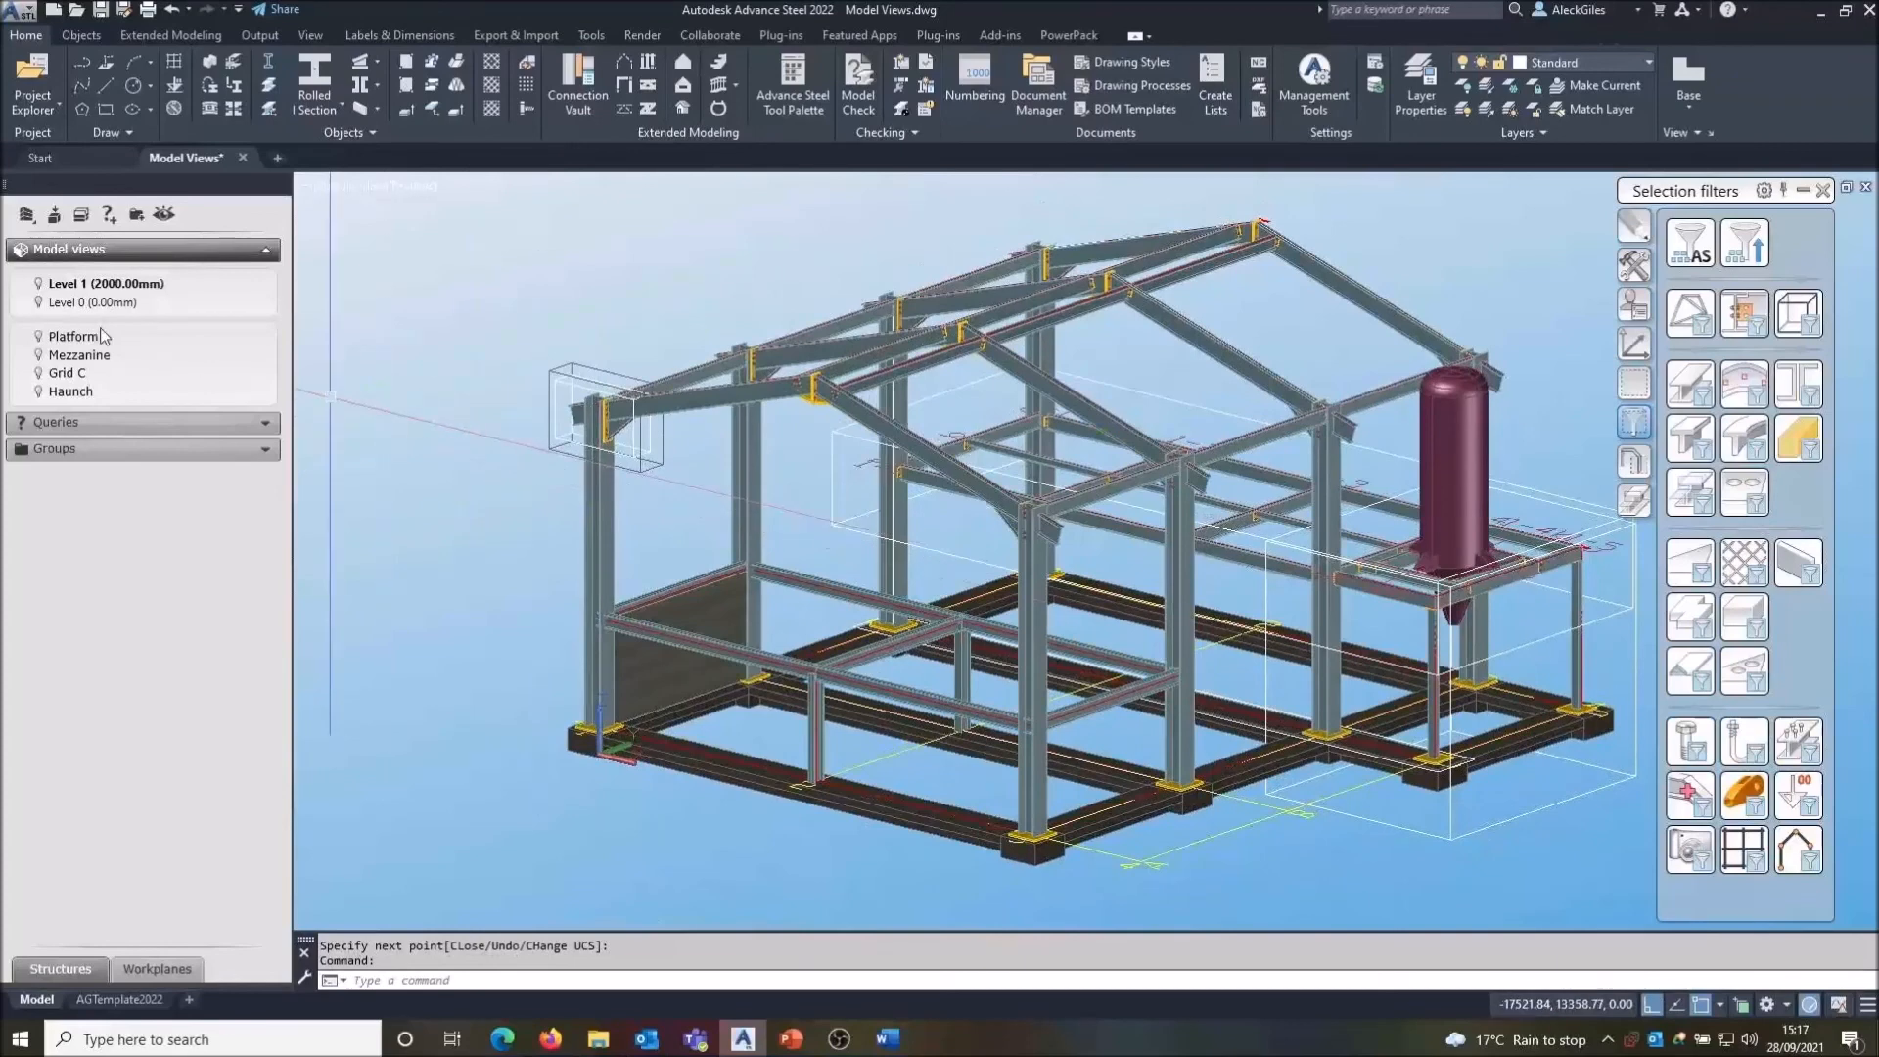
{"action": "left_click", "coordinate": [42, 285]}
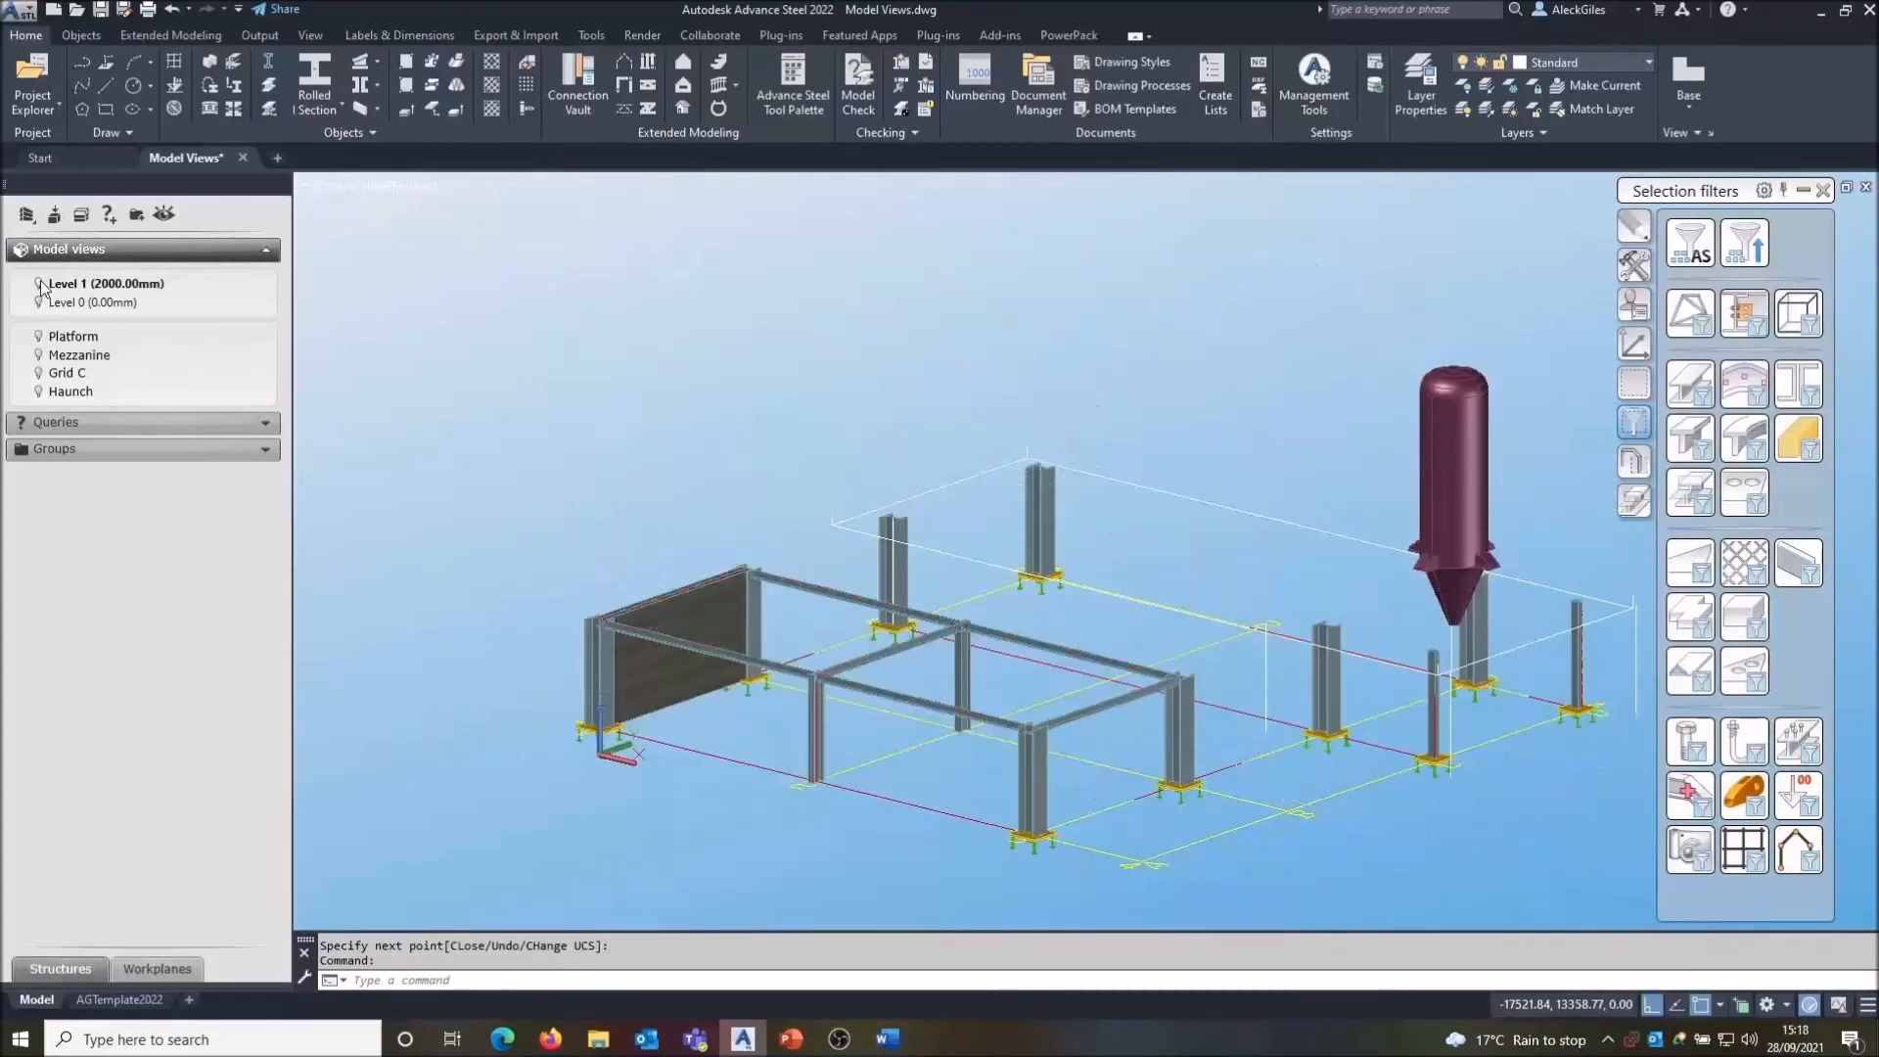
{"action": "left_click", "coordinate": [42, 289]}
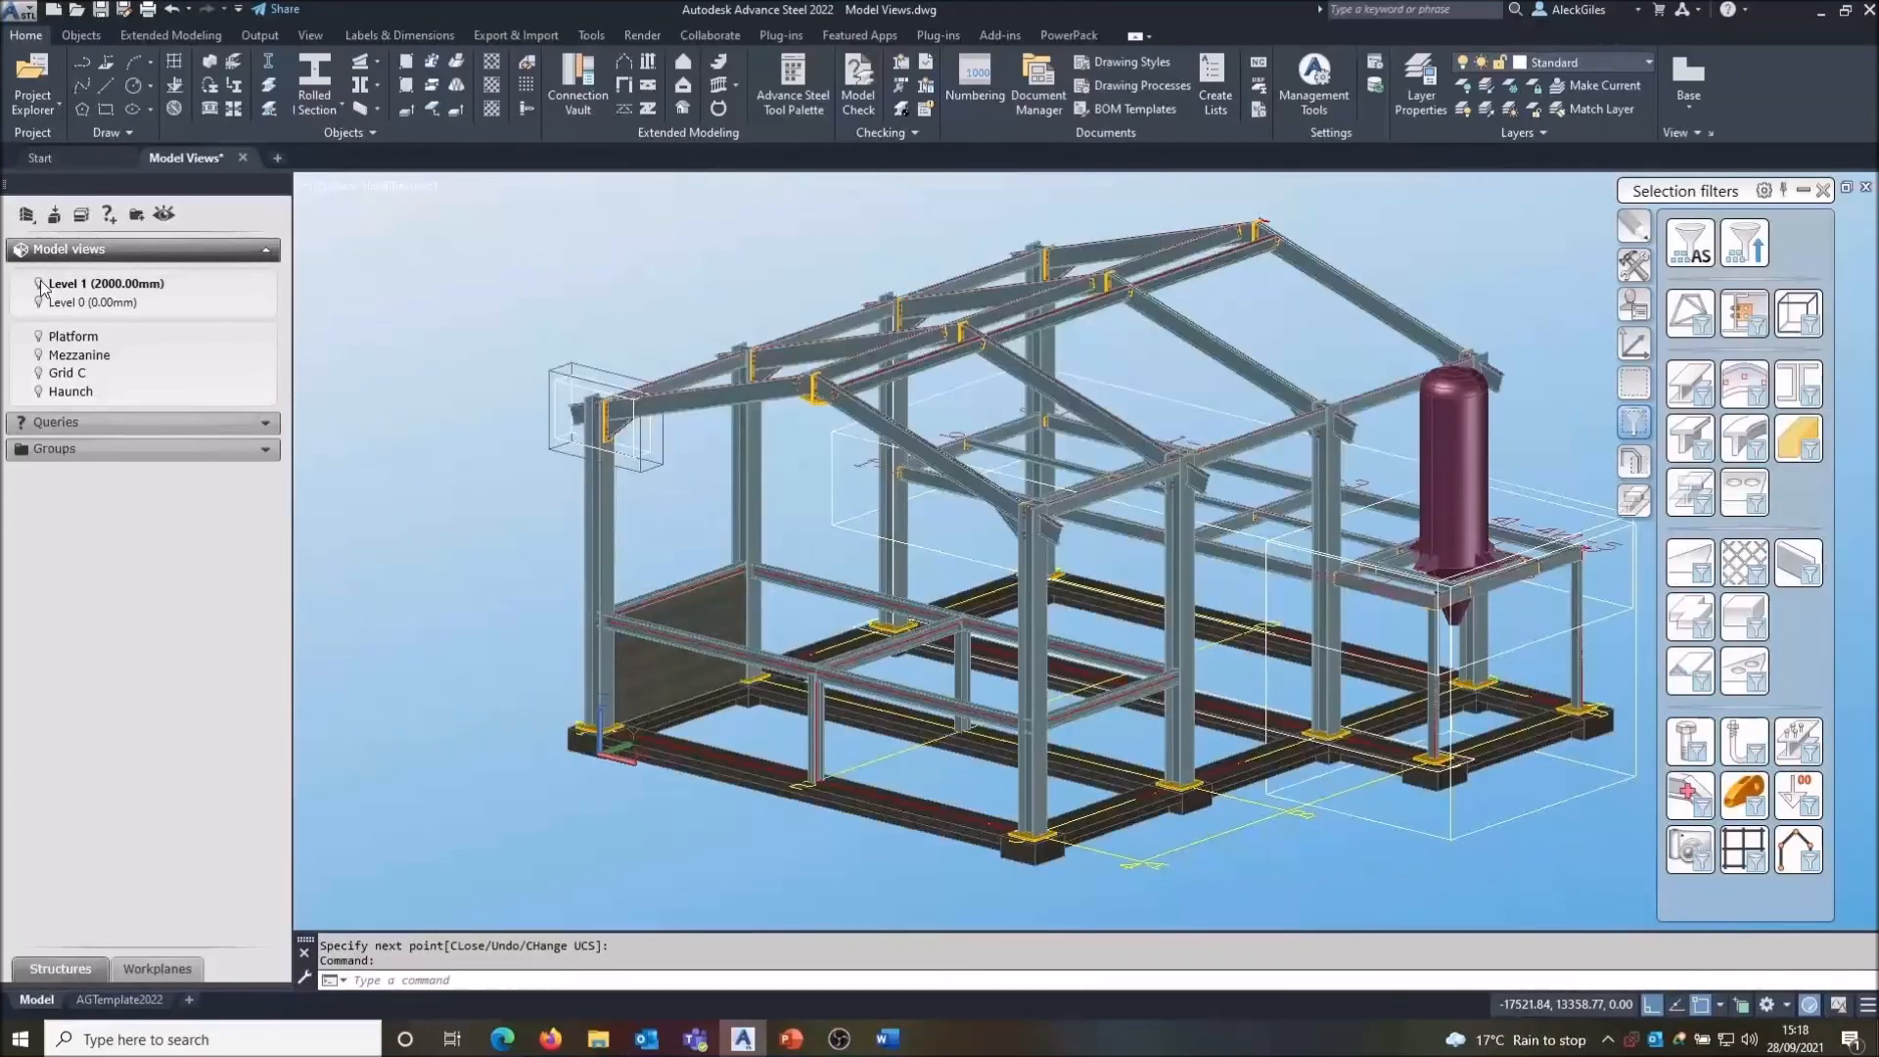
- Set Level 1's top altitude to 4000 mm in its level properties, then deactivate Level 1
{"action": "right_click", "coordinate": [93, 294]}
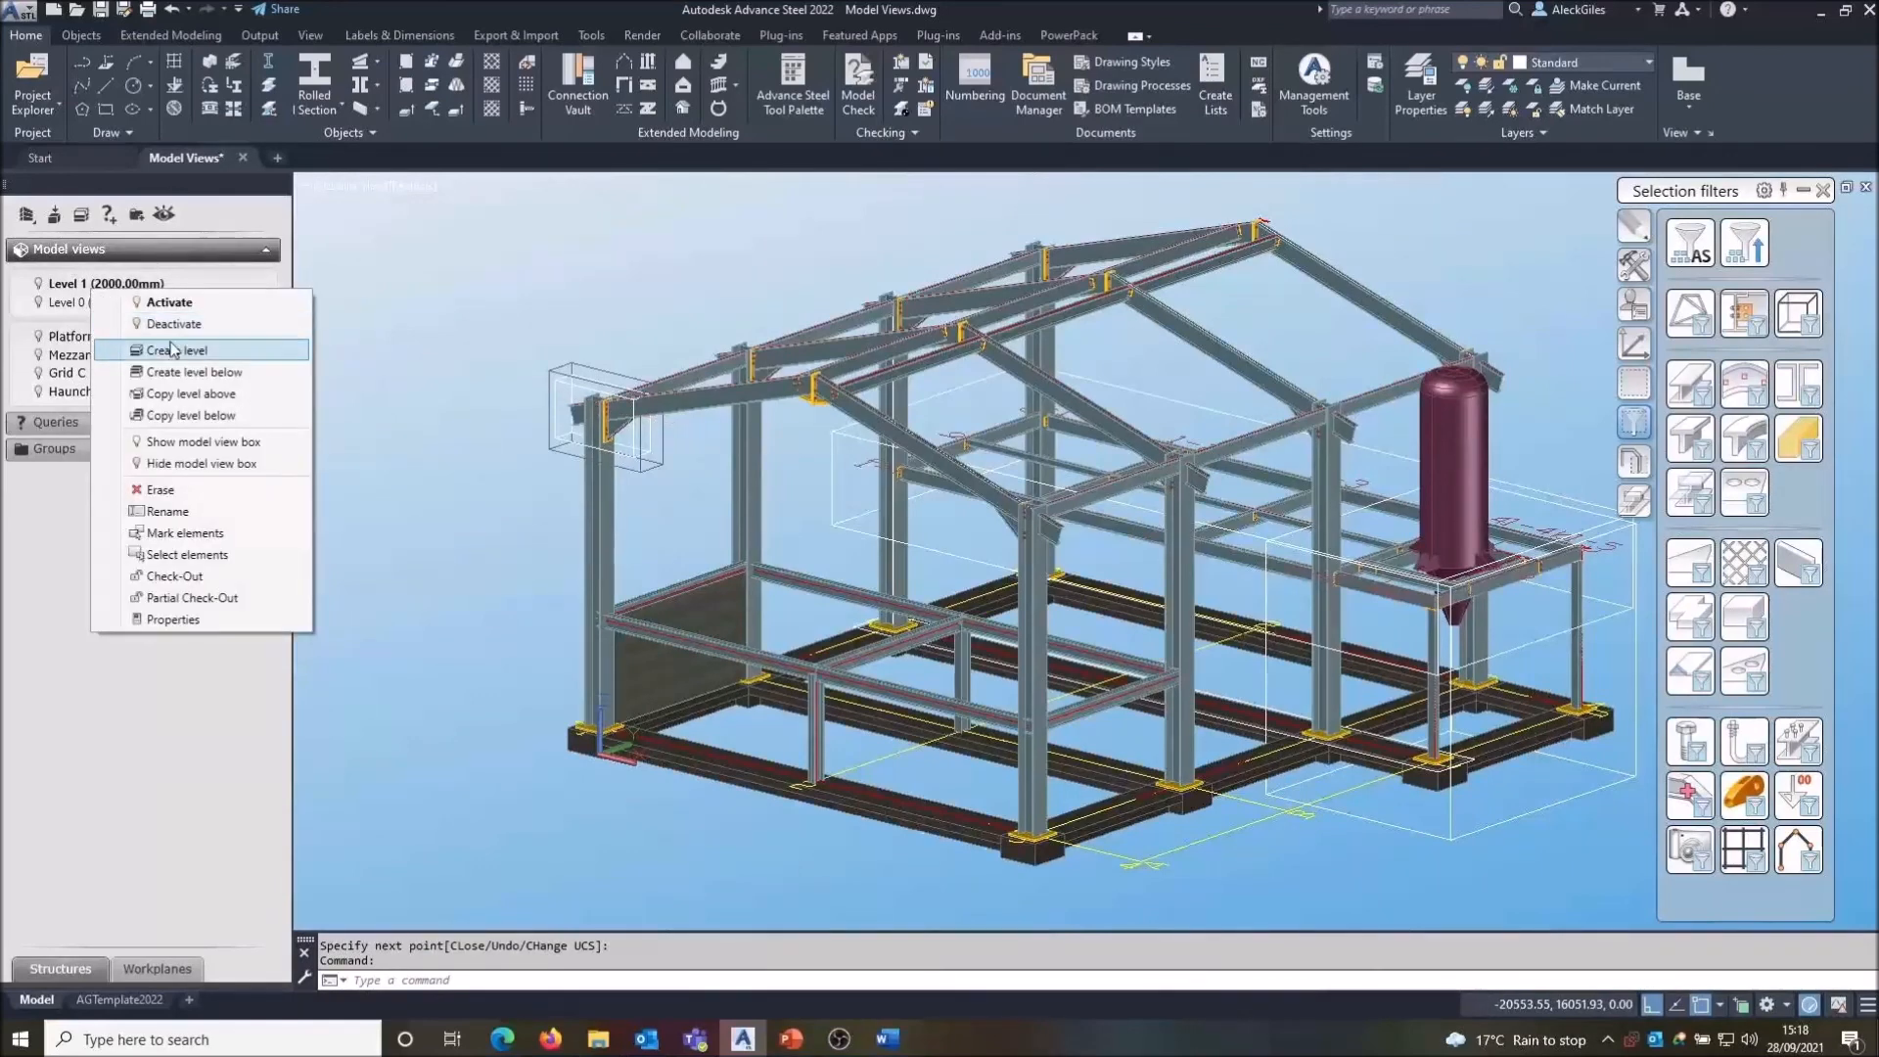
{"action": "left_click", "coordinate": [176, 619]}
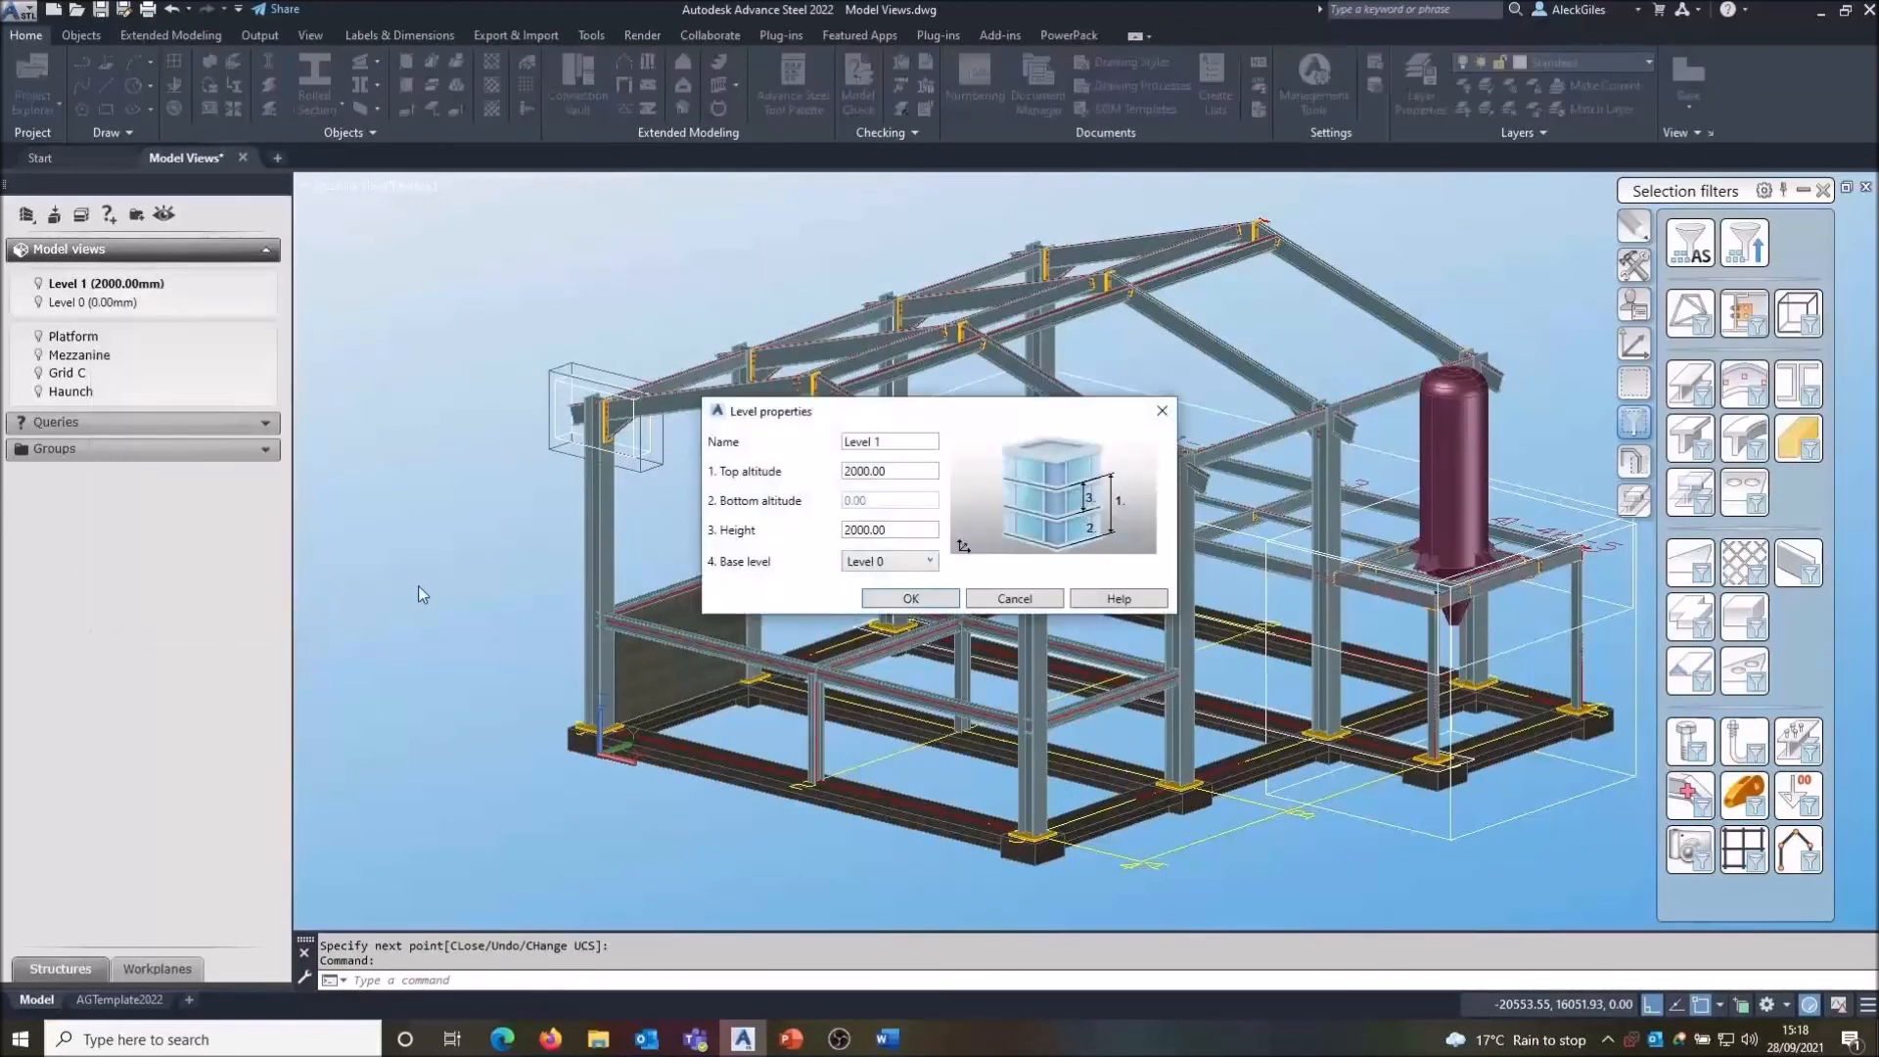
{"action": "double_click", "coordinate": [838, 472]}
{"action": "type", "text": "4000"}
{"action": "left_click", "coordinate": [895, 597]}
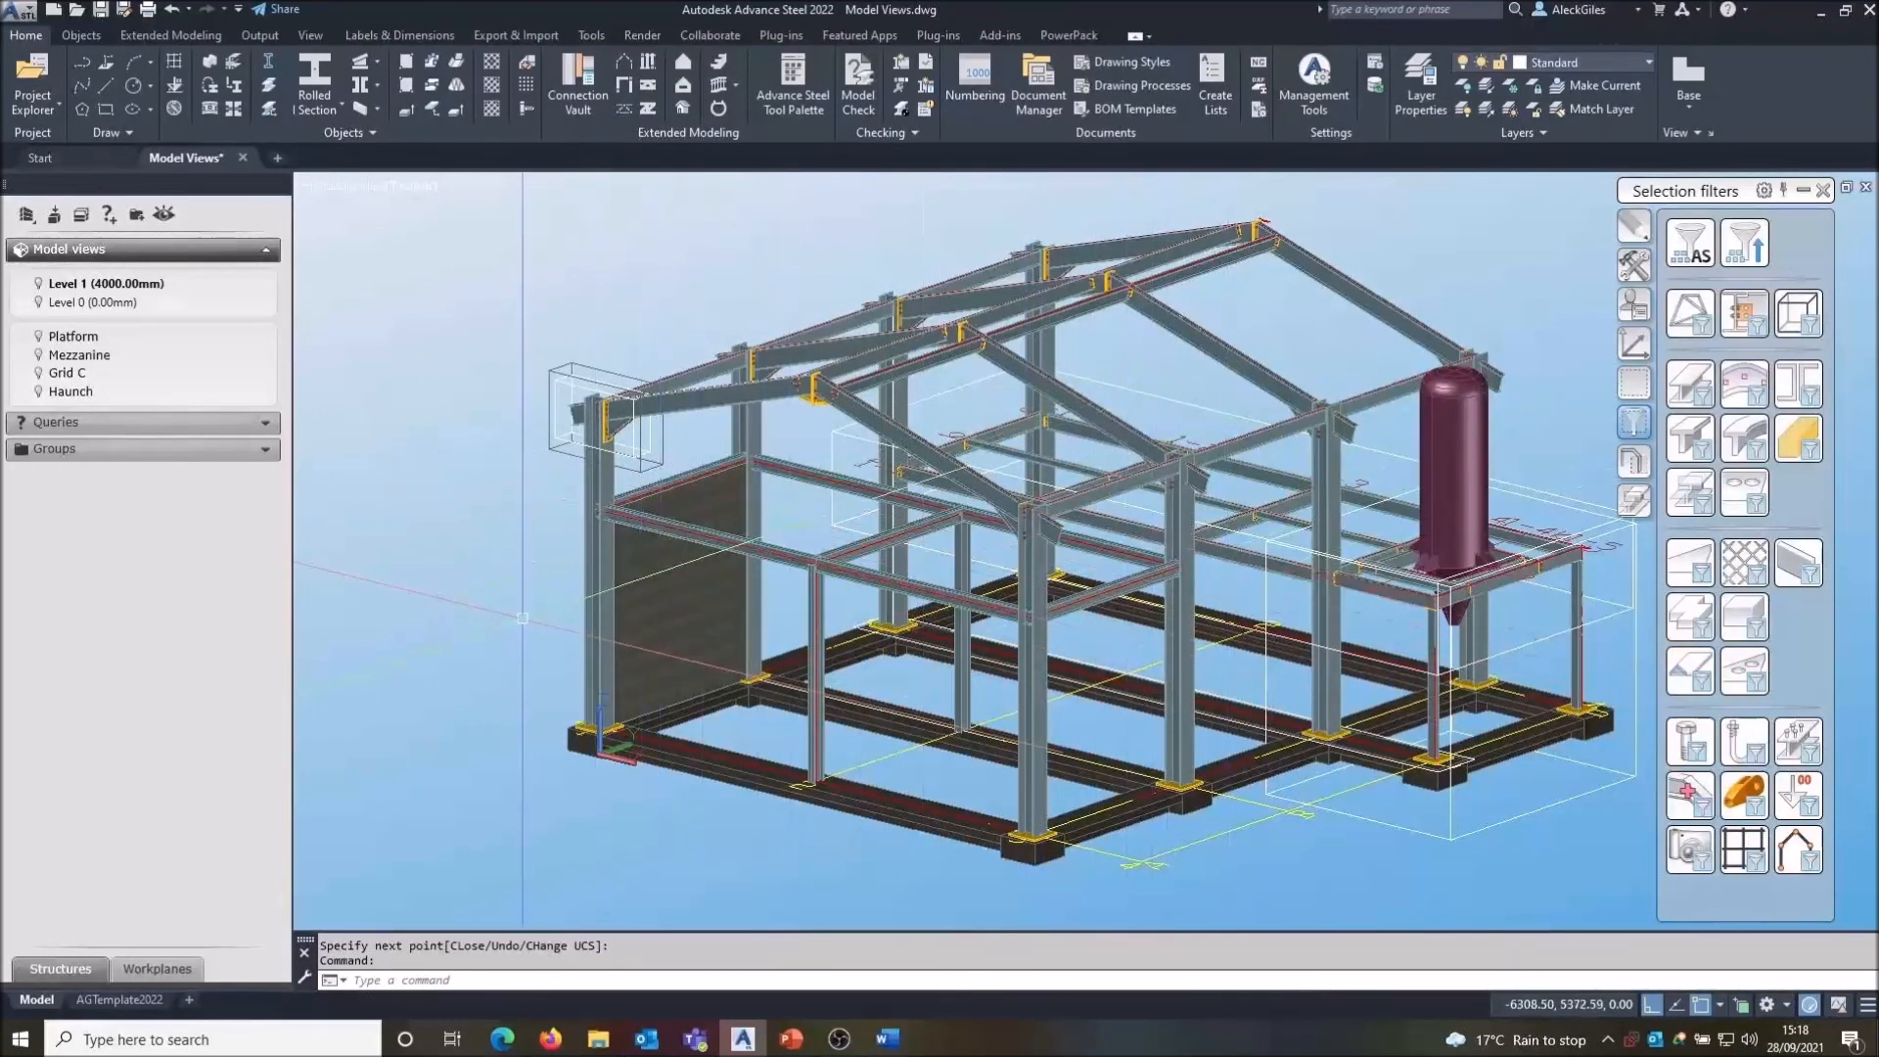
{"action": "right_click", "coordinate": [138, 287]}
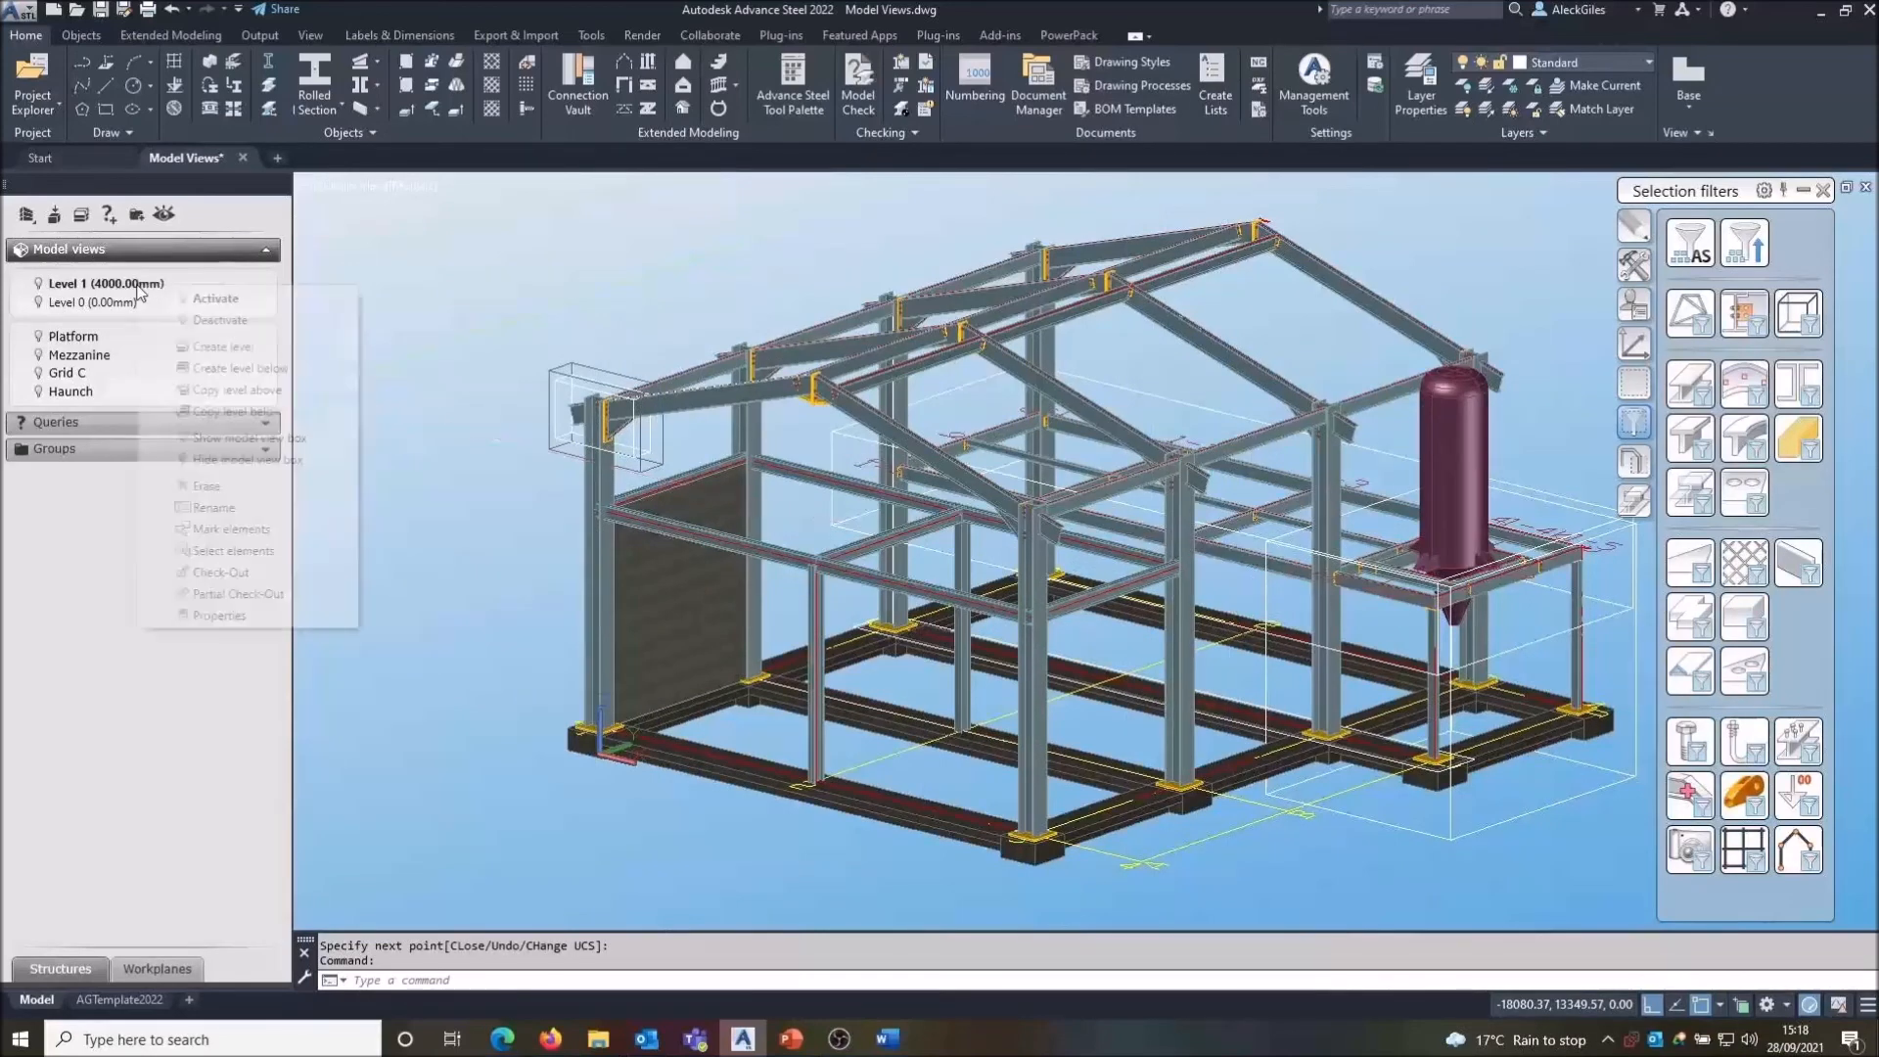
{"action": "left_click", "coordinate": [211, 321]}
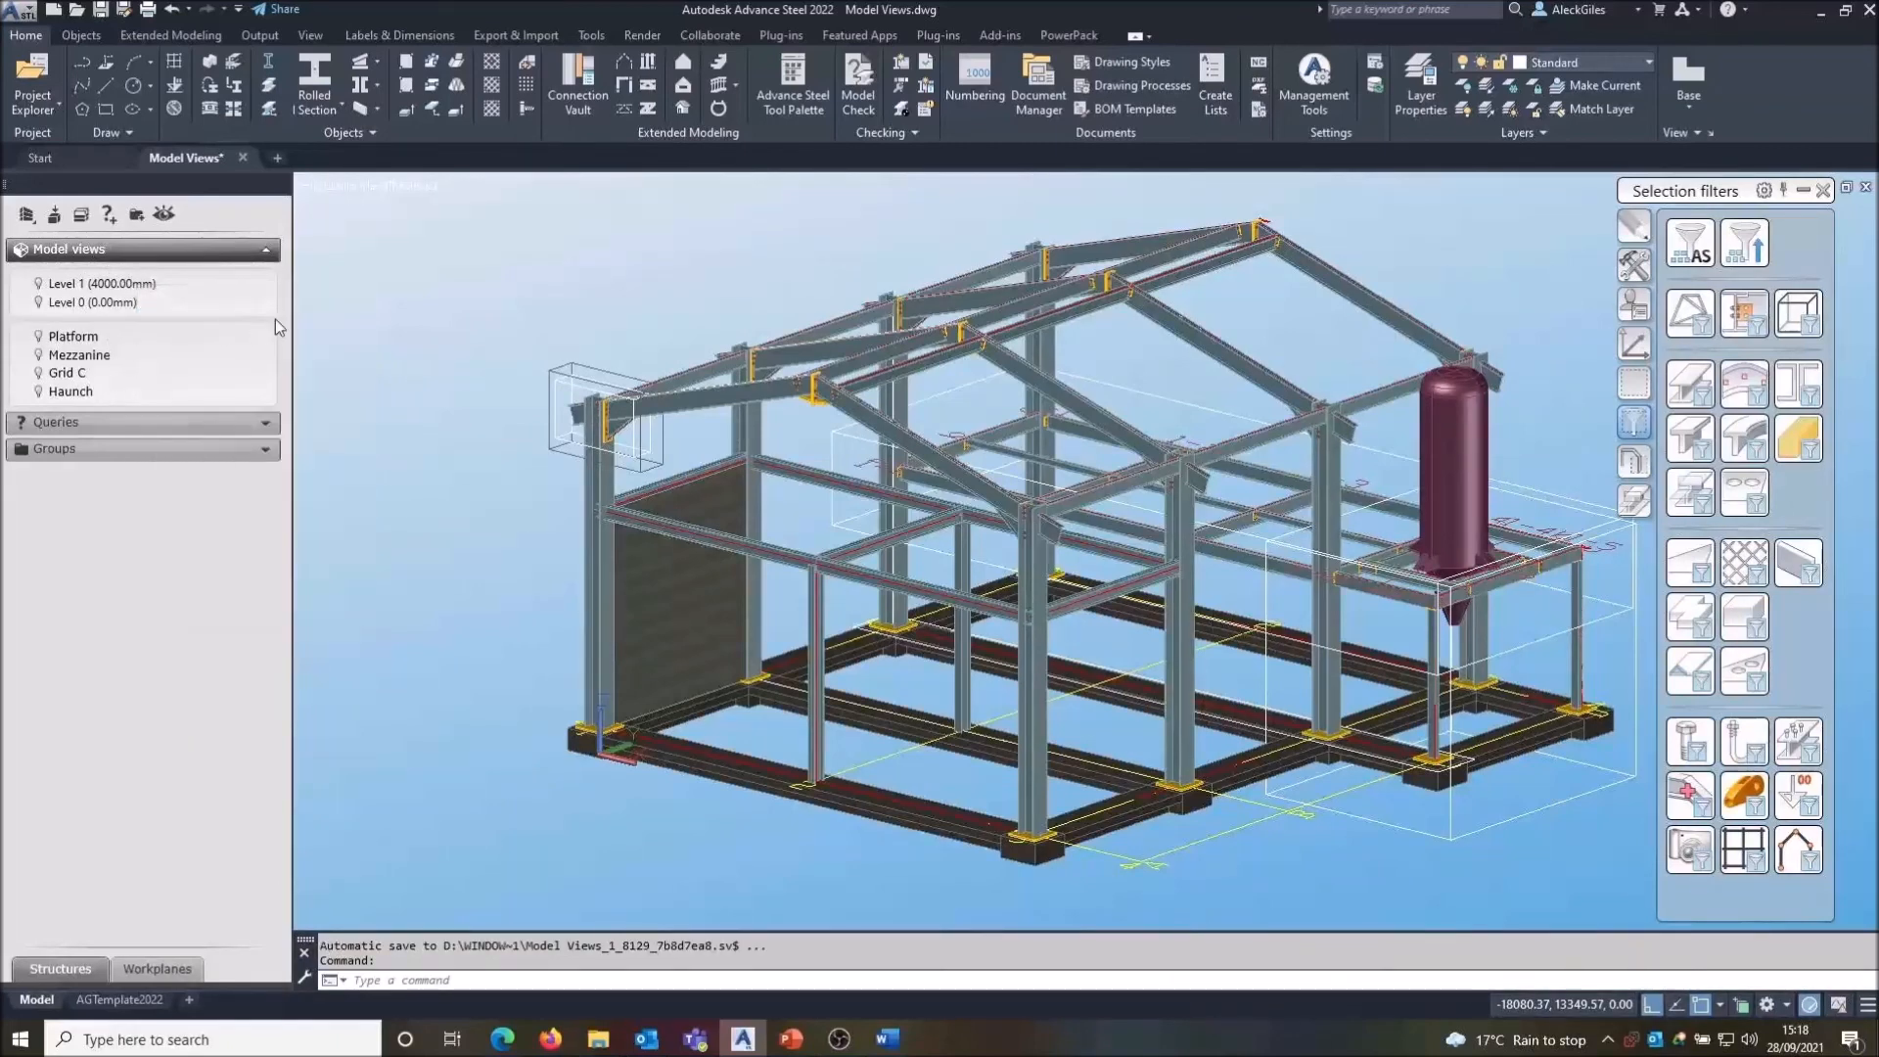
- Draw an inclined rolled I-section beam from the base frame up to the Level 1 beam and close its properties
{"action": "left_click", "coordinate": [313, 77]}
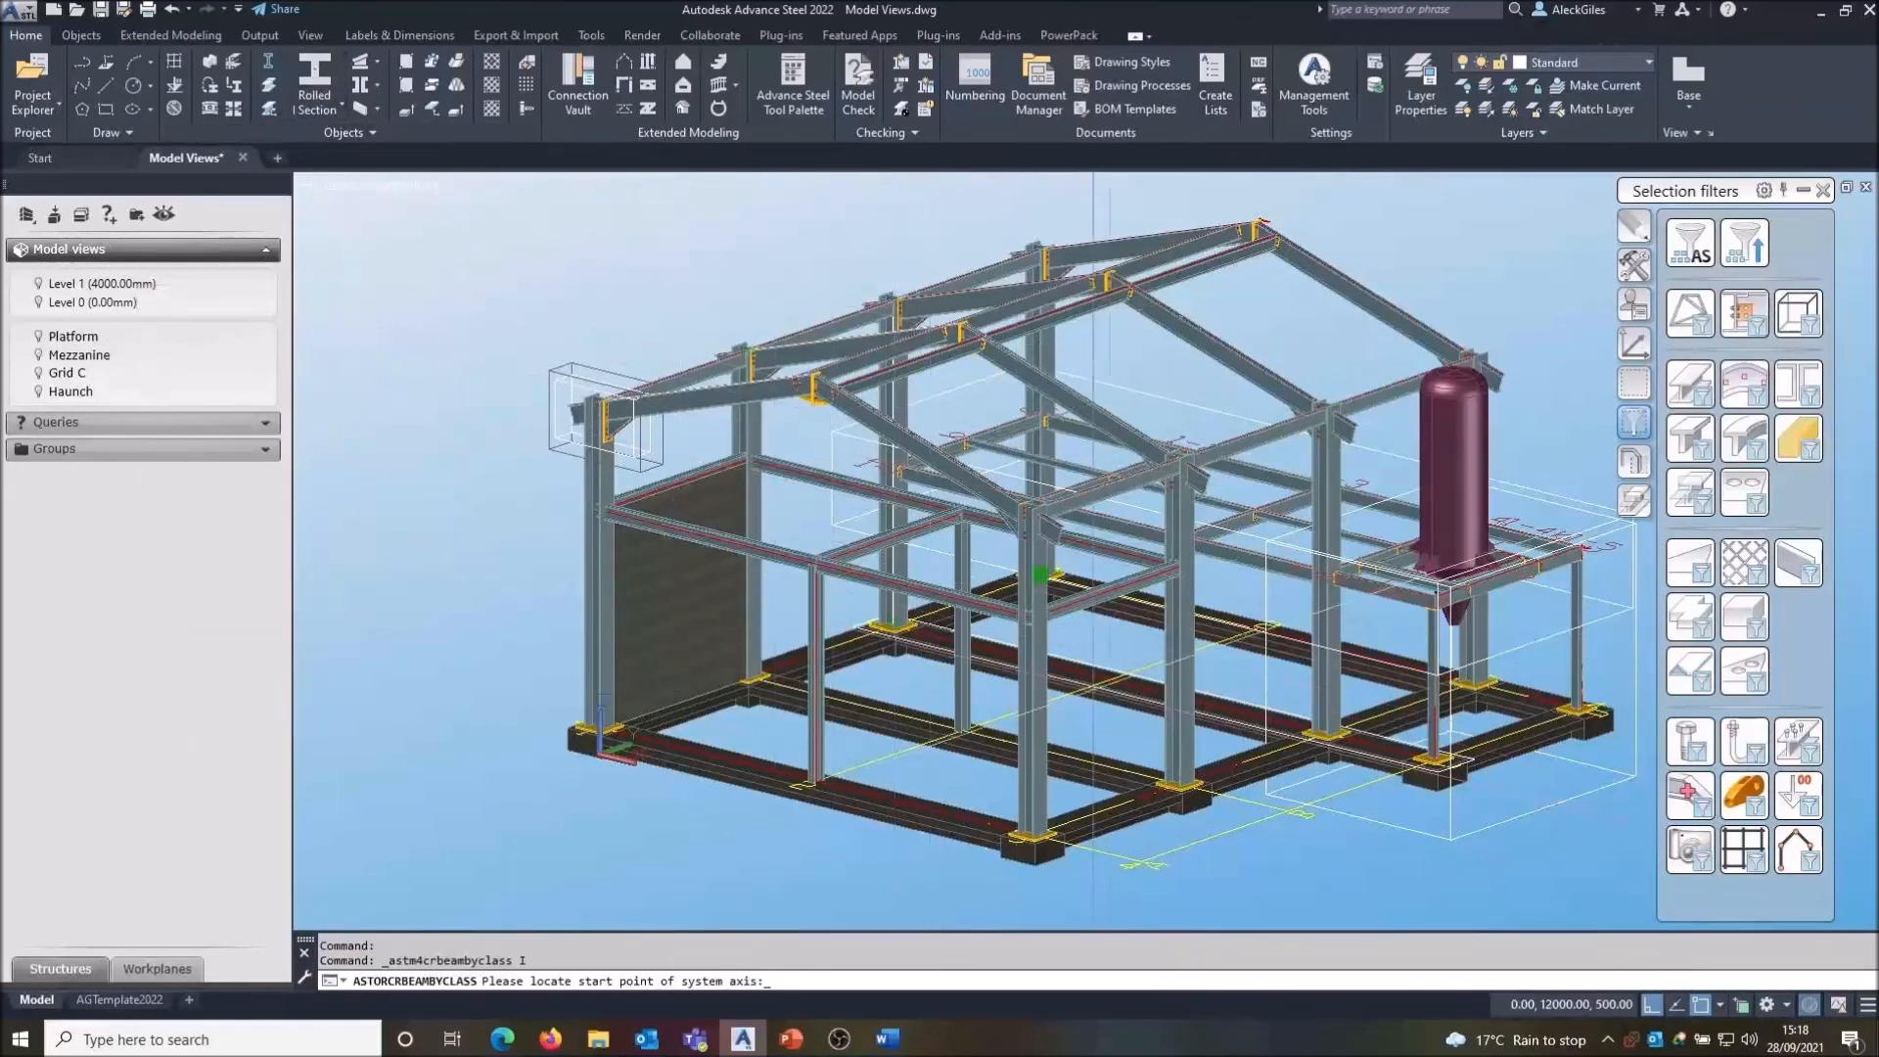
{"action": "left_click", "coordinate": [1046, 795]}
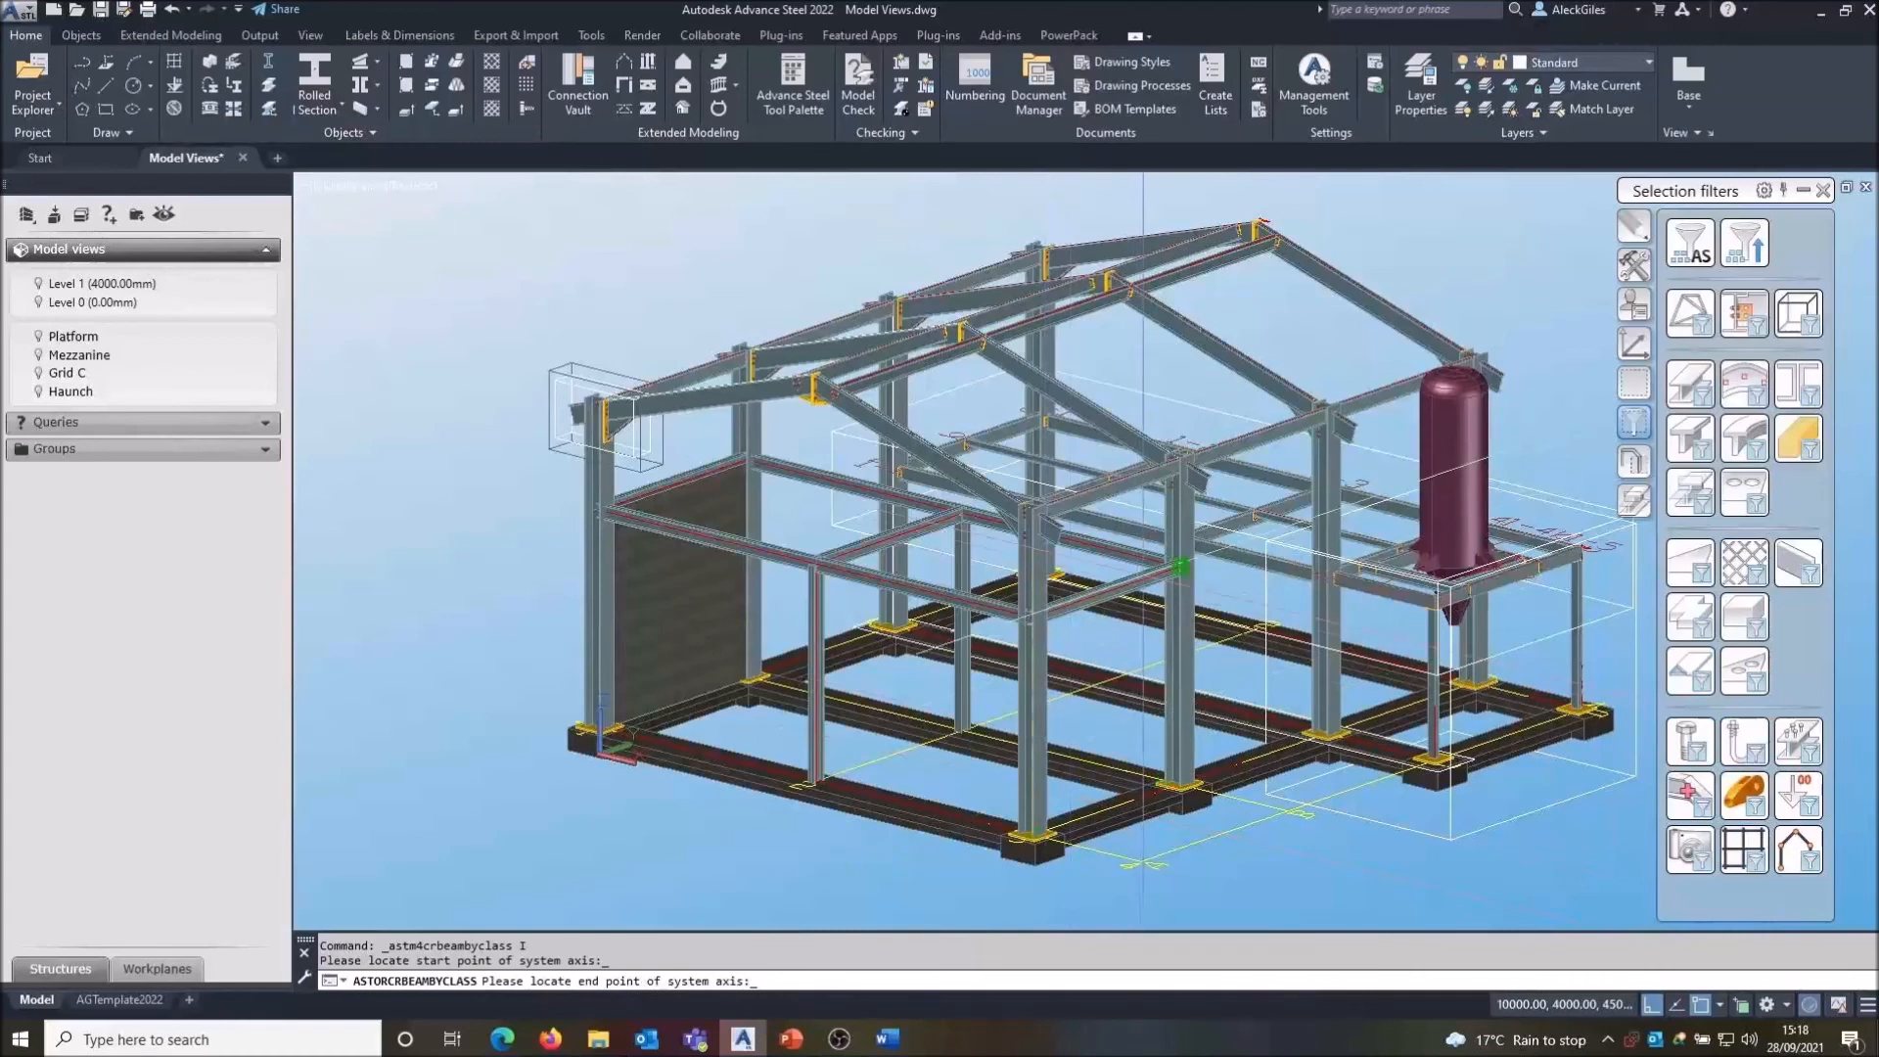
{"action": "left_click", "coordinate": [1128, 590]}
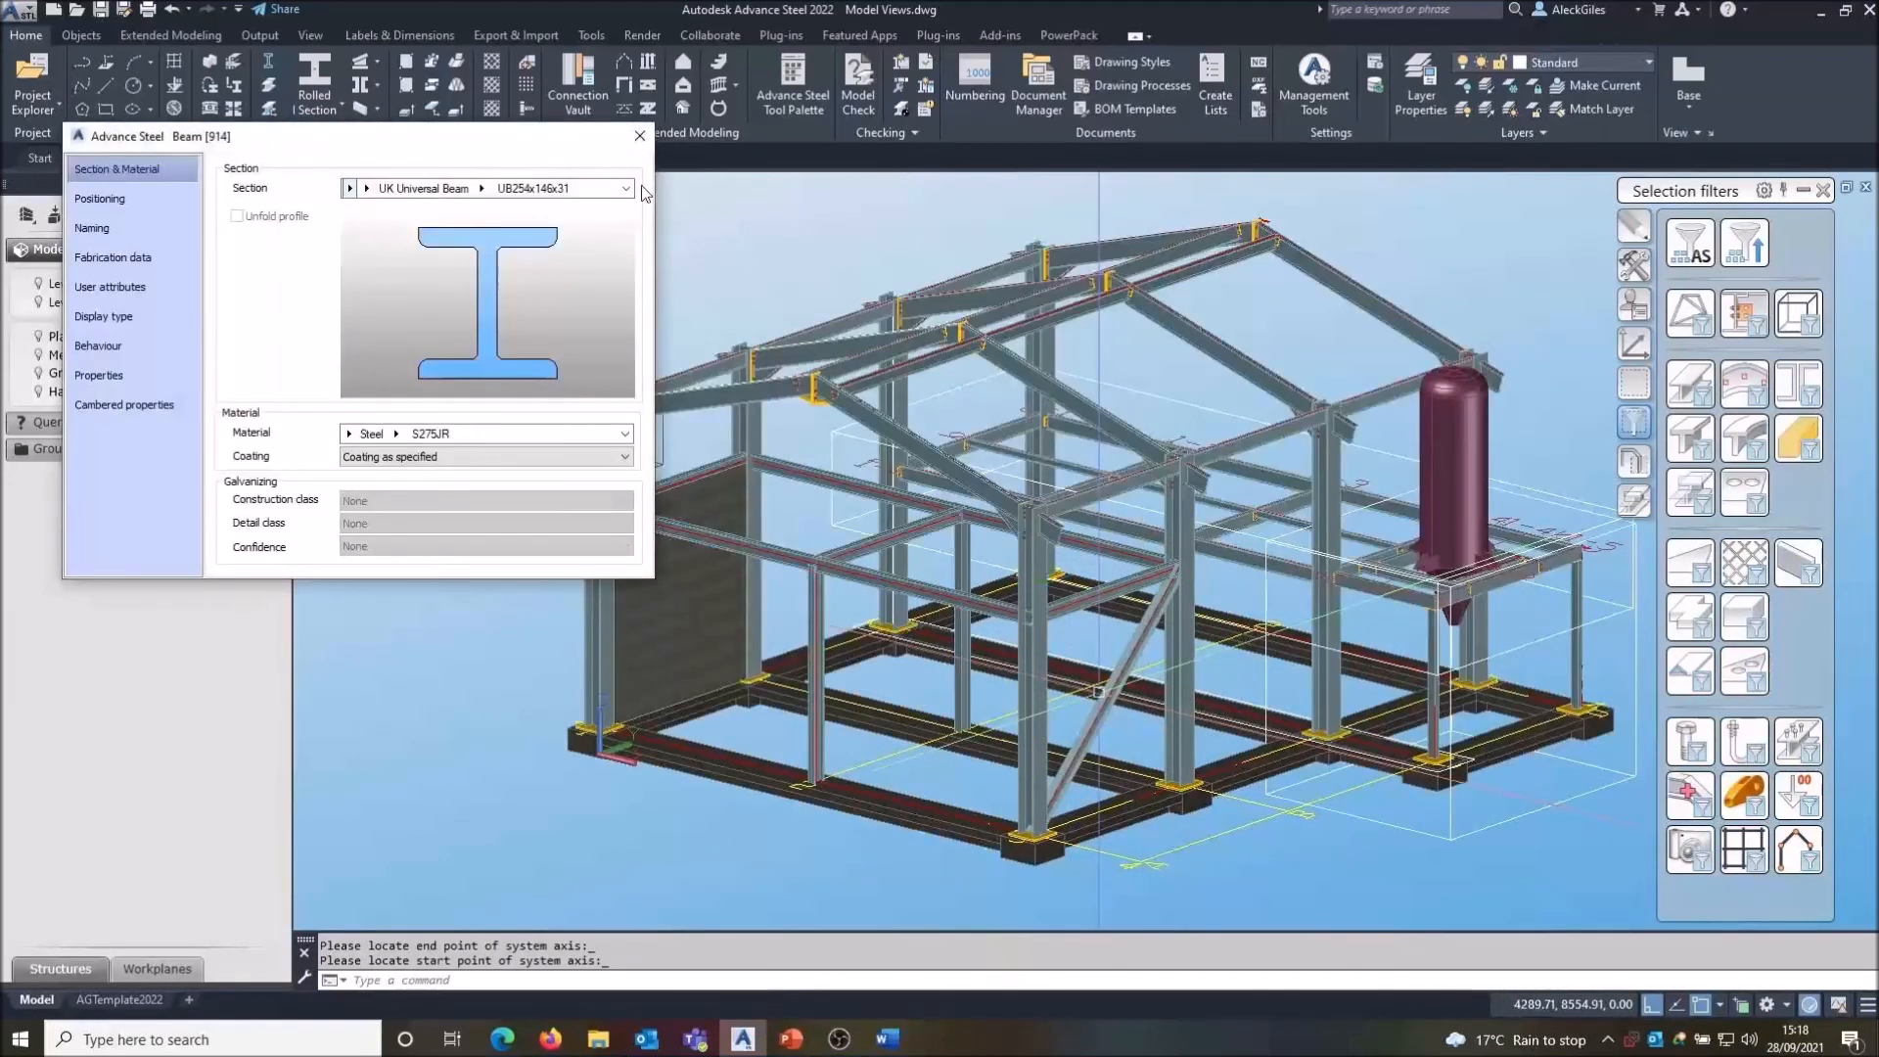
{"action": "left_click", "coordinate": [638, 139]}
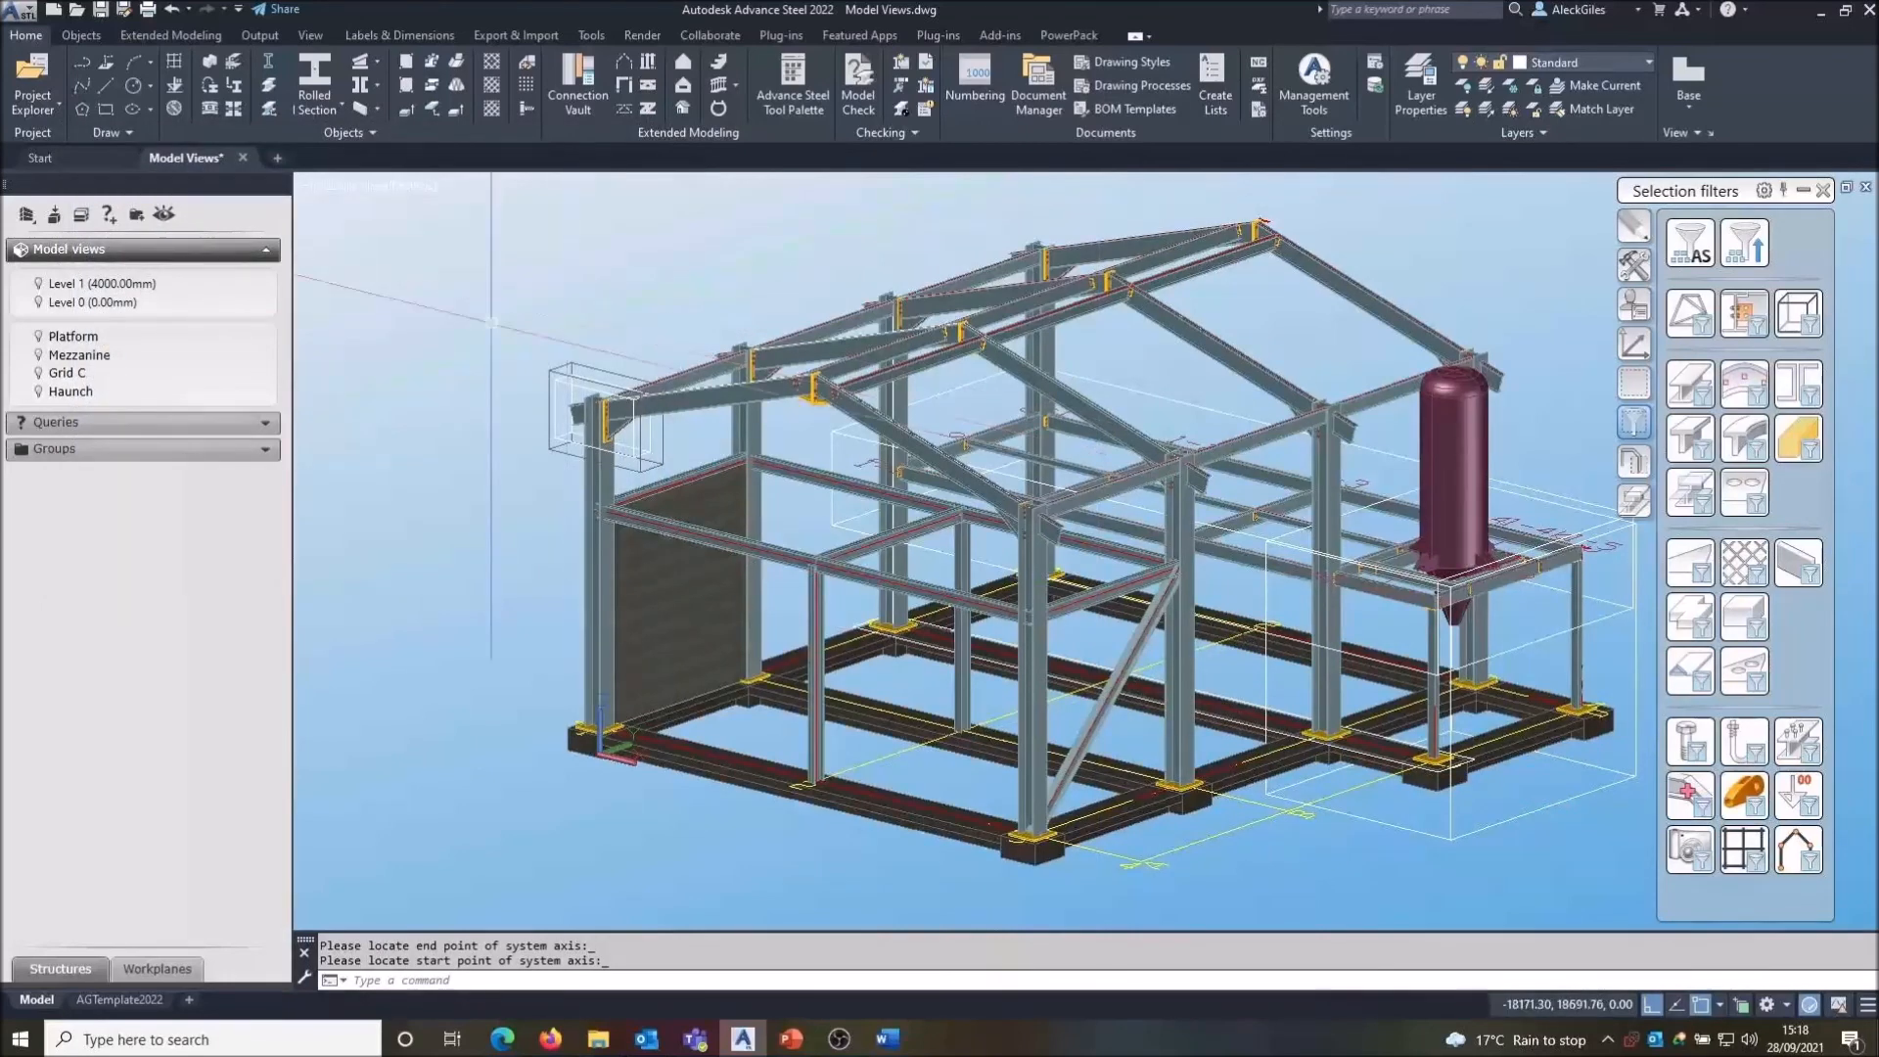
- Set Level 1's top altitude to 3000 mm in its level properties
{"action": "right_click", "coordinate": [122, 287]}
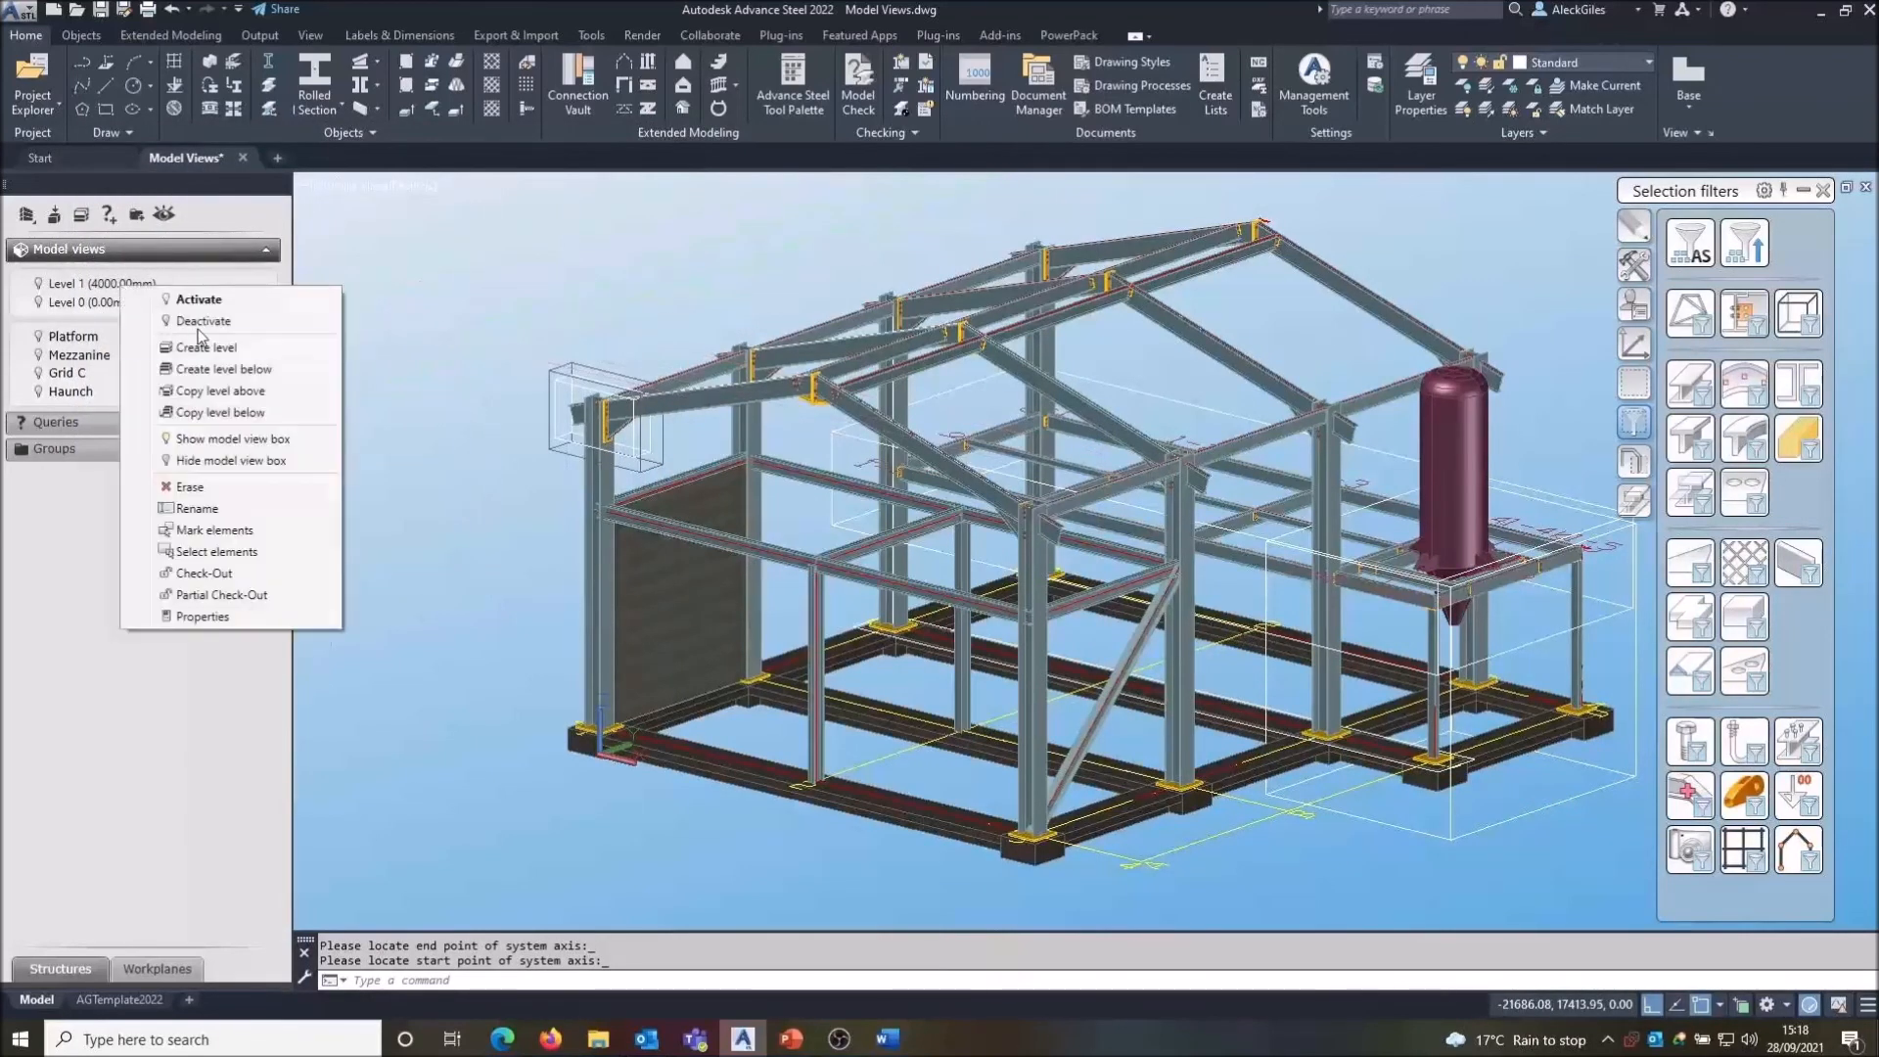
{"action": "left_click", "coordinate": [206, 616]}
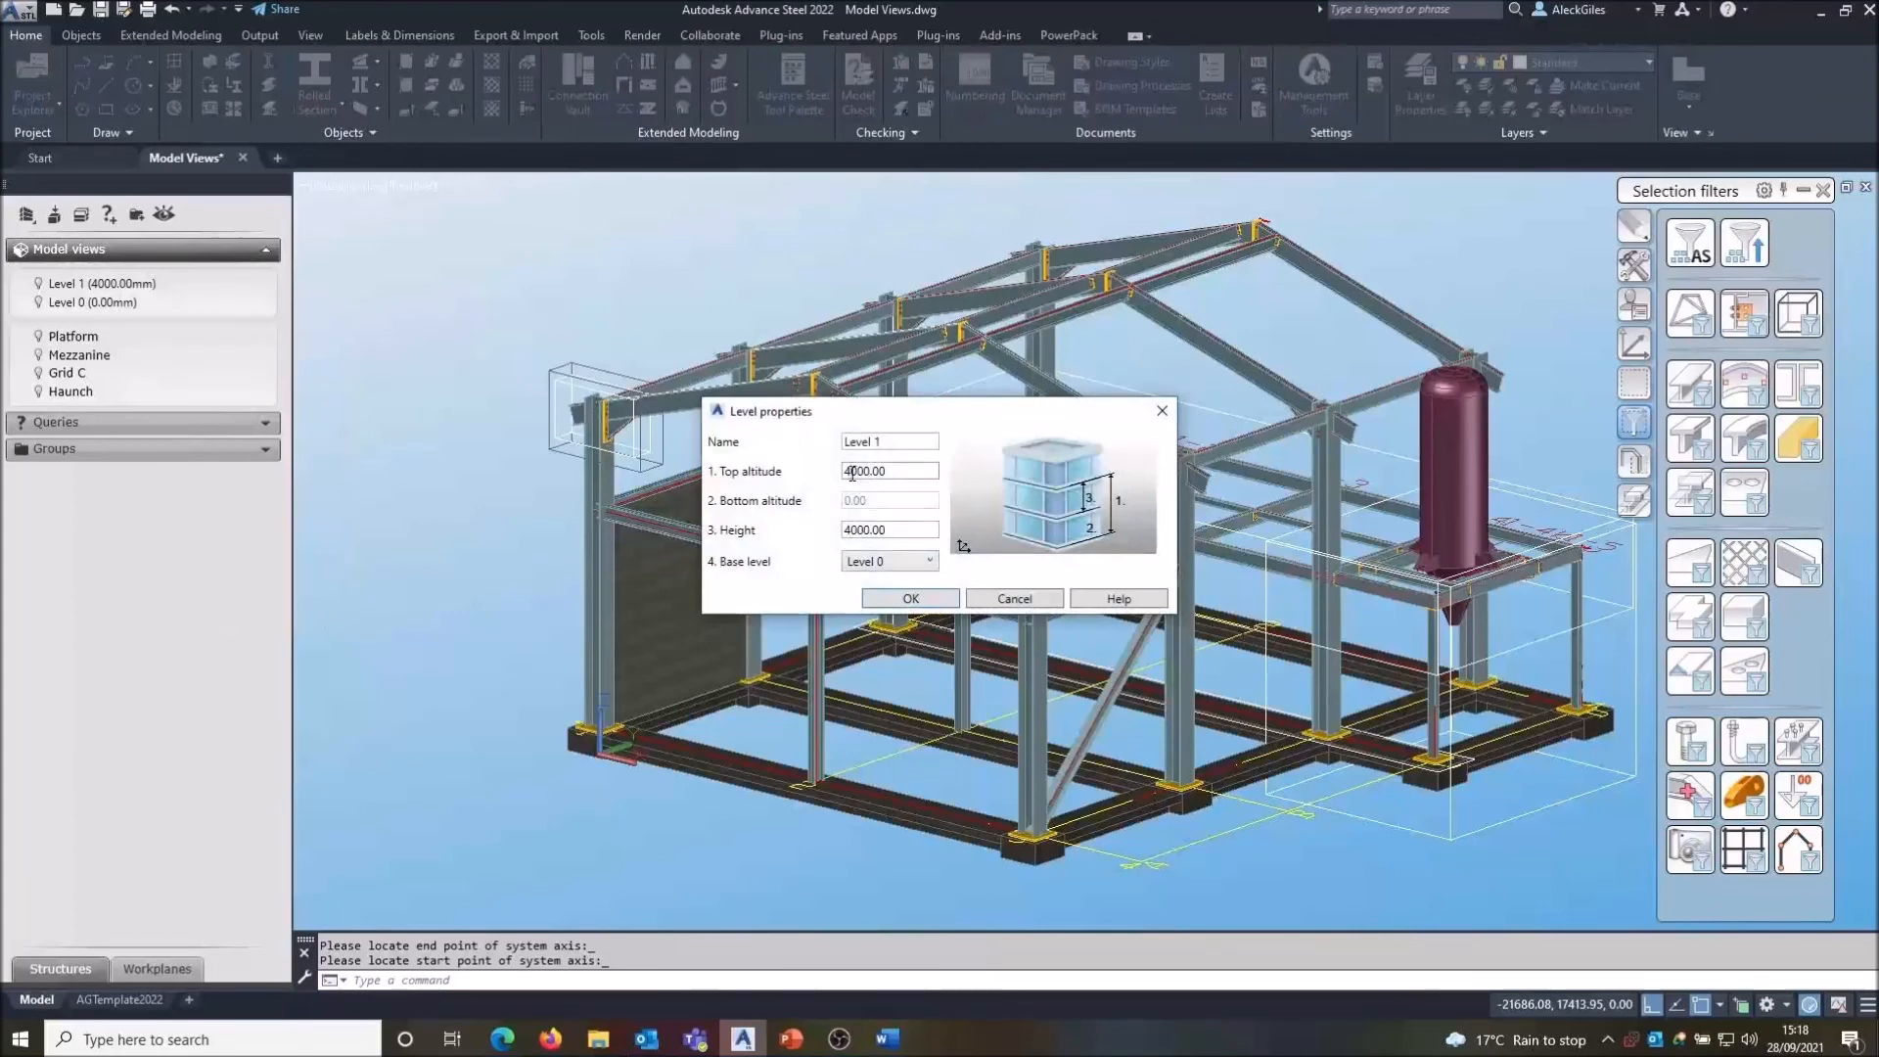
{"action": "key", "text": "Return"}
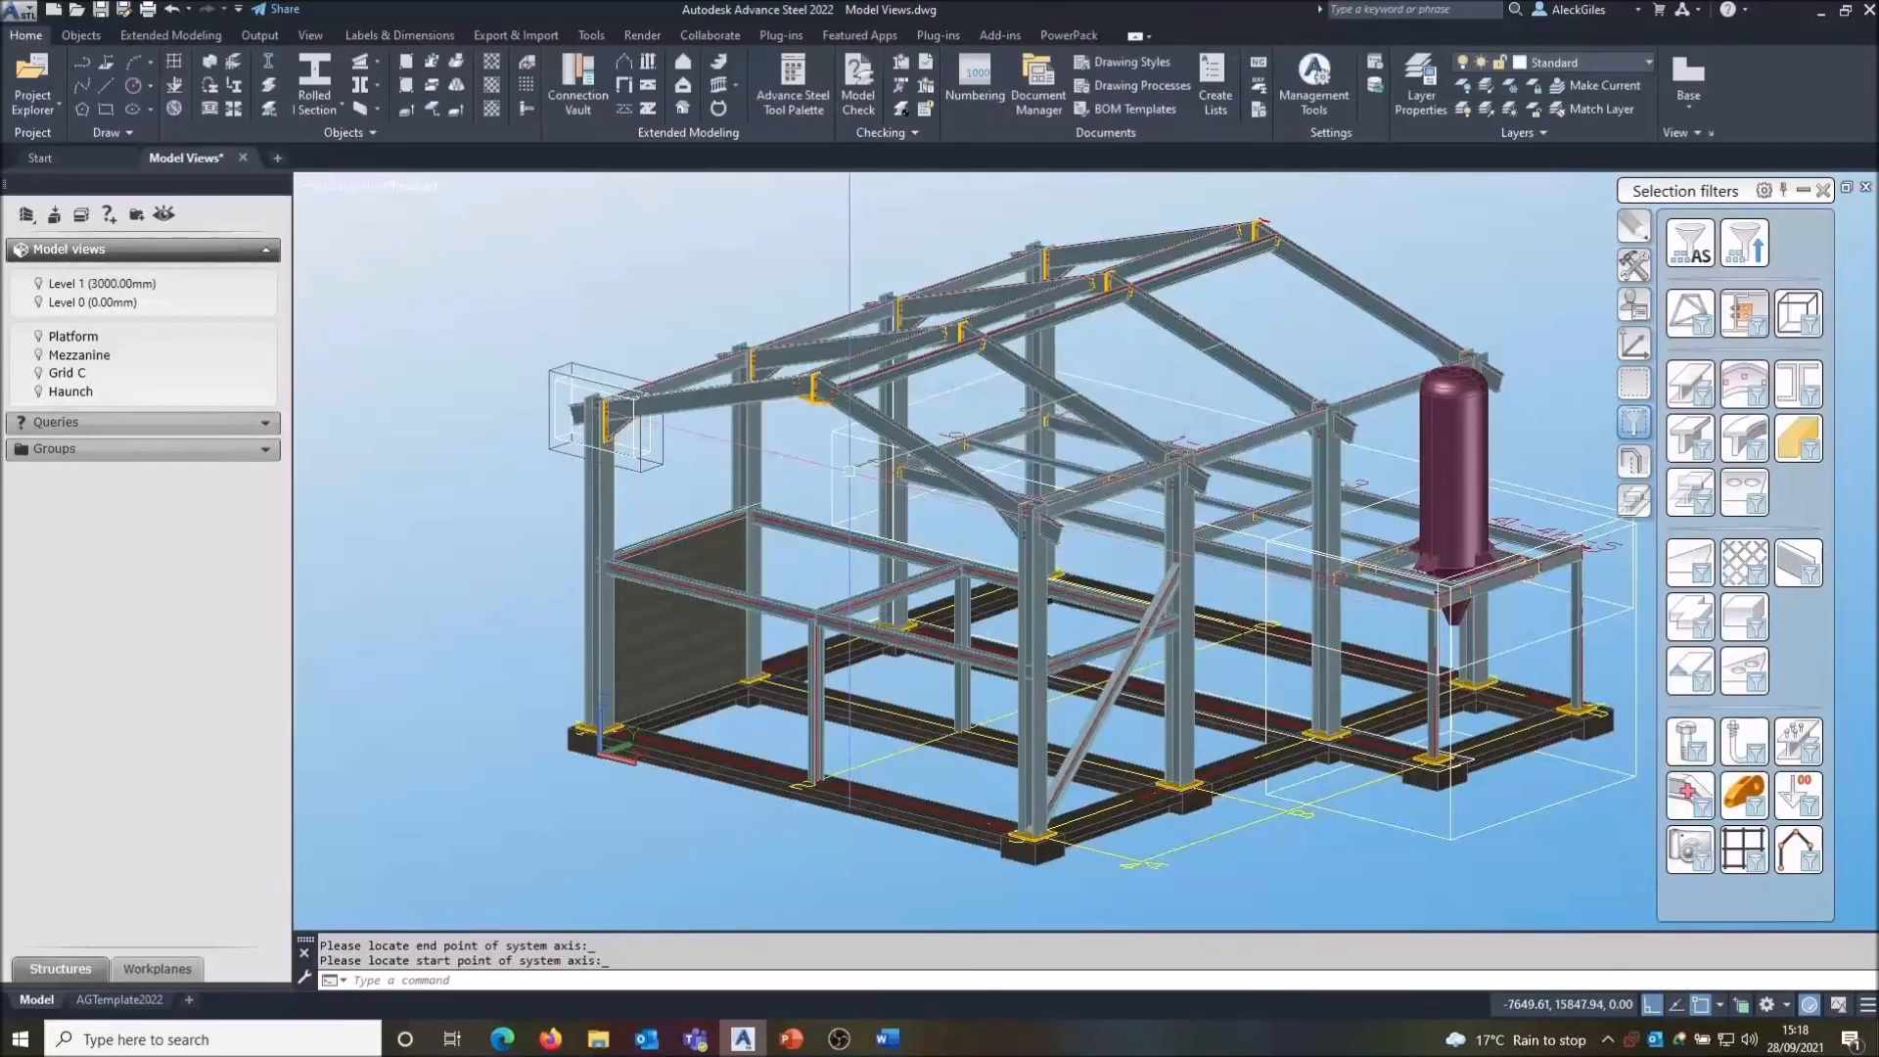